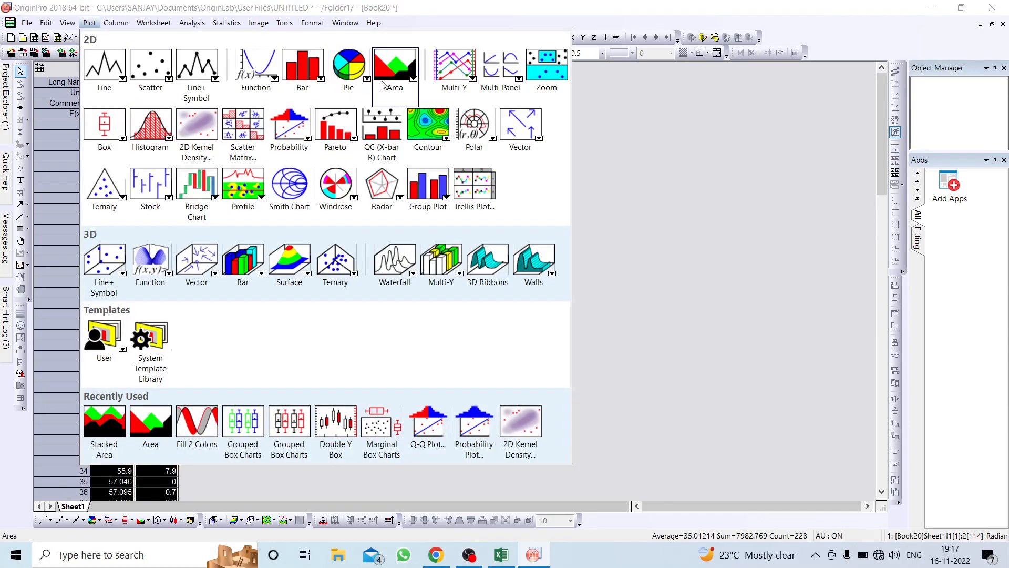
Plot the selected worksheet data as a 2D area graph and add a top-X right-Y layer to it.
mouse_move(395, 68)
click(460, 151)
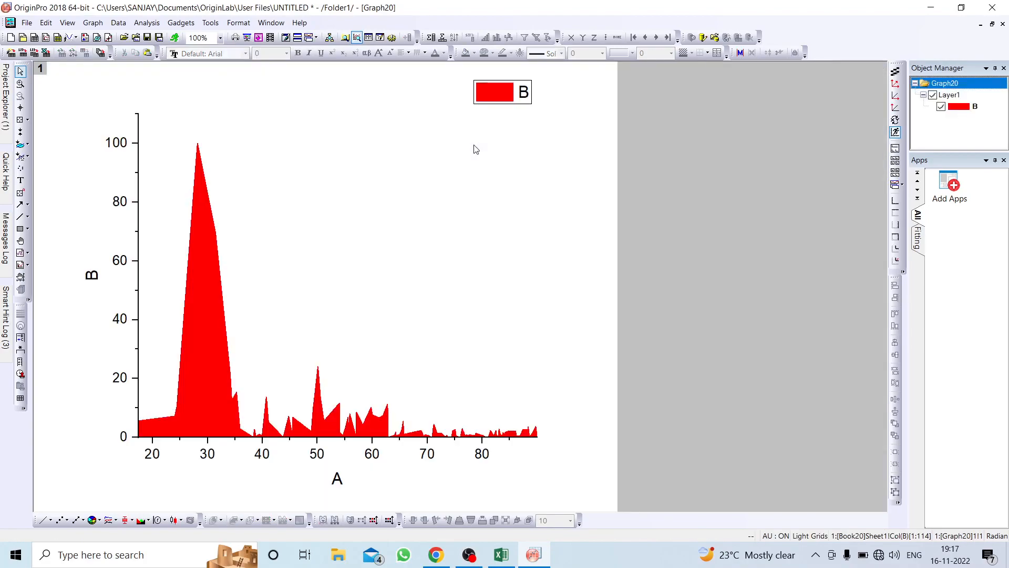
click(897, 239)
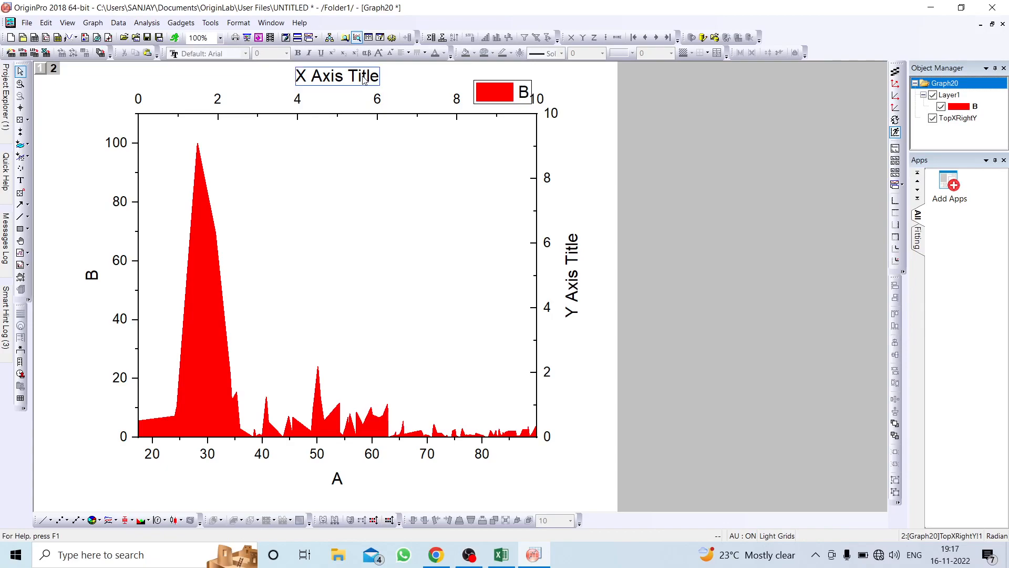
Delete the axis titles and tick labels of the added top X and right Y axes.
click(364, 80)
key(Delete)
click(456, 99)
key(Delete)
click(547, 117)
key(Delete)
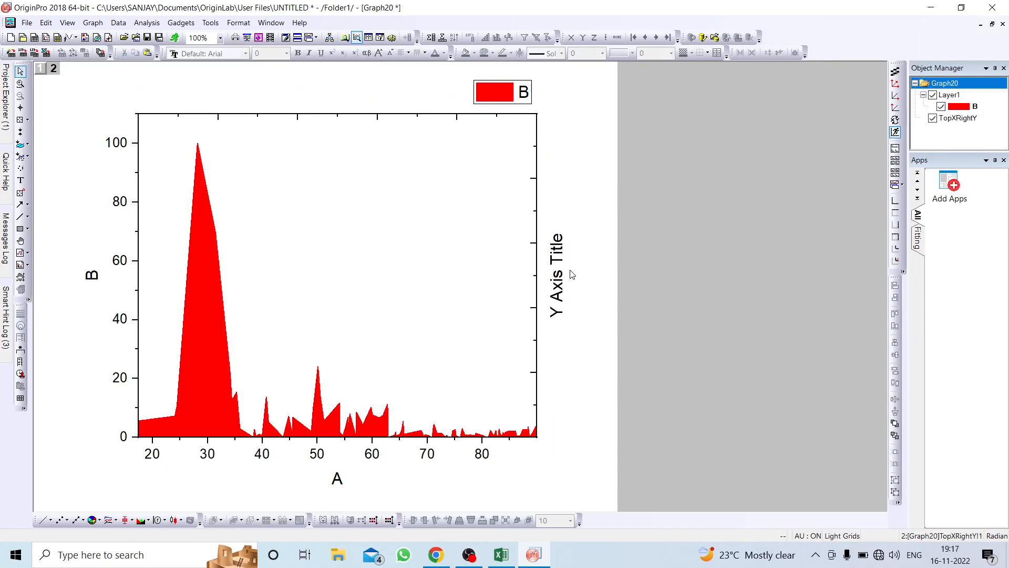
click(558, 268)
key(Delete)
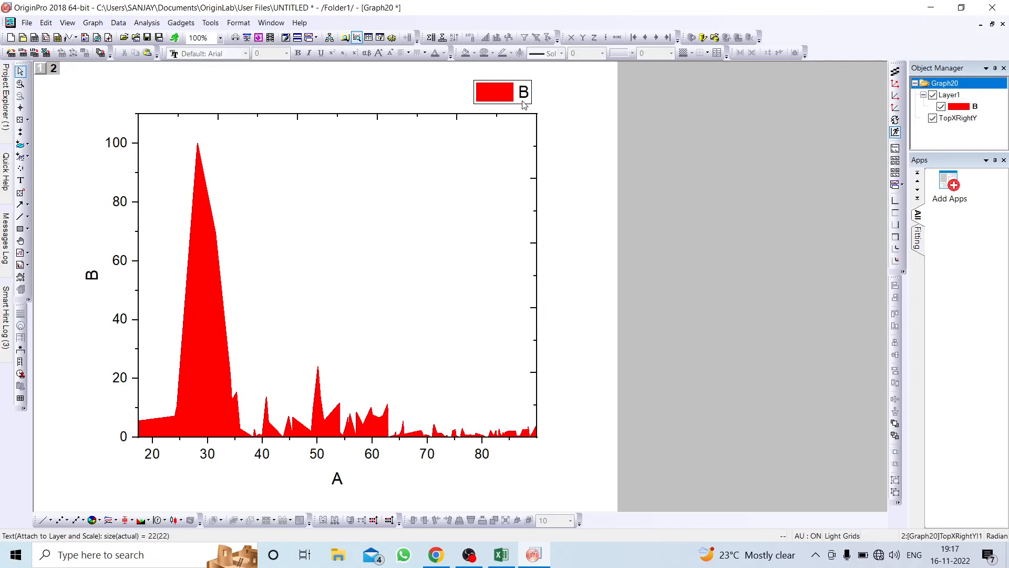
Remove the top X axis's ticks by setting its minor count to 0 and its major ticks to By Counts with count 0.
double_click(460, 116)
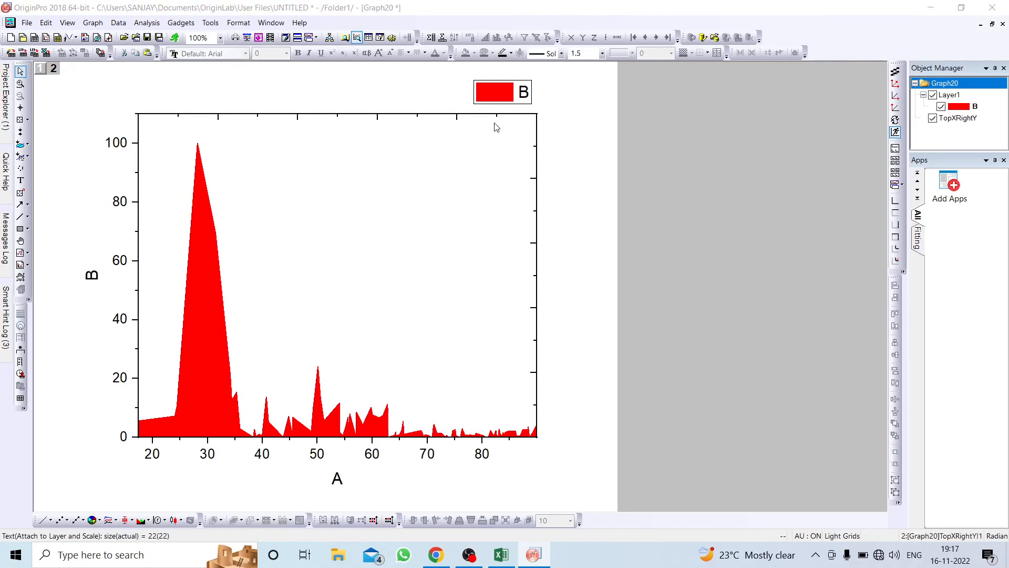
double_click(426, 314)
text(0)
click(457, 225)
click(442, 248)
double_click(436, 243)
text(0)
Set the top X axis's line thickness to 2 and apply the axis settings.
click(512, 72)
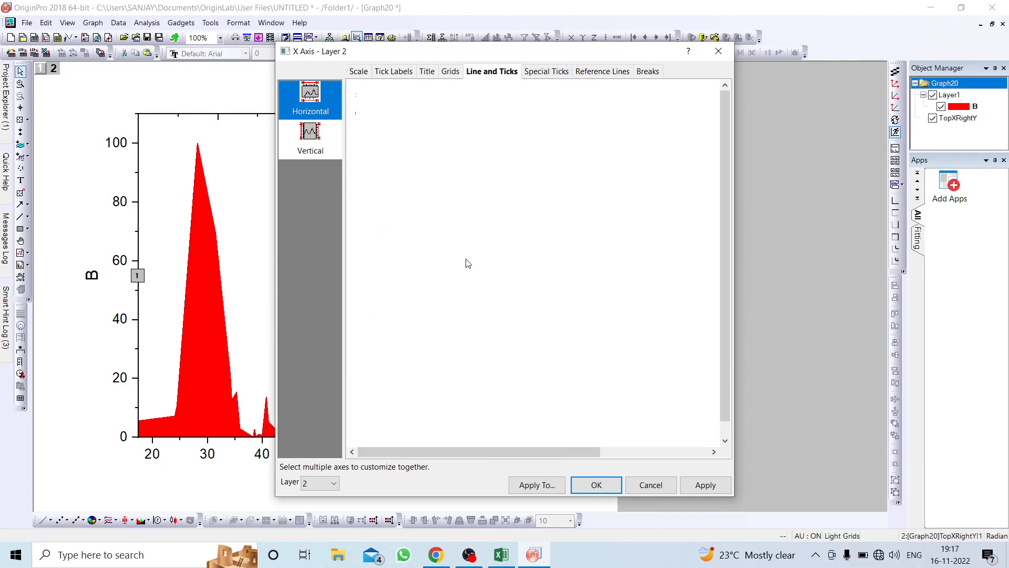
click(528, 180)
click(512, 236)
click(702, 484)
click(596, 484)
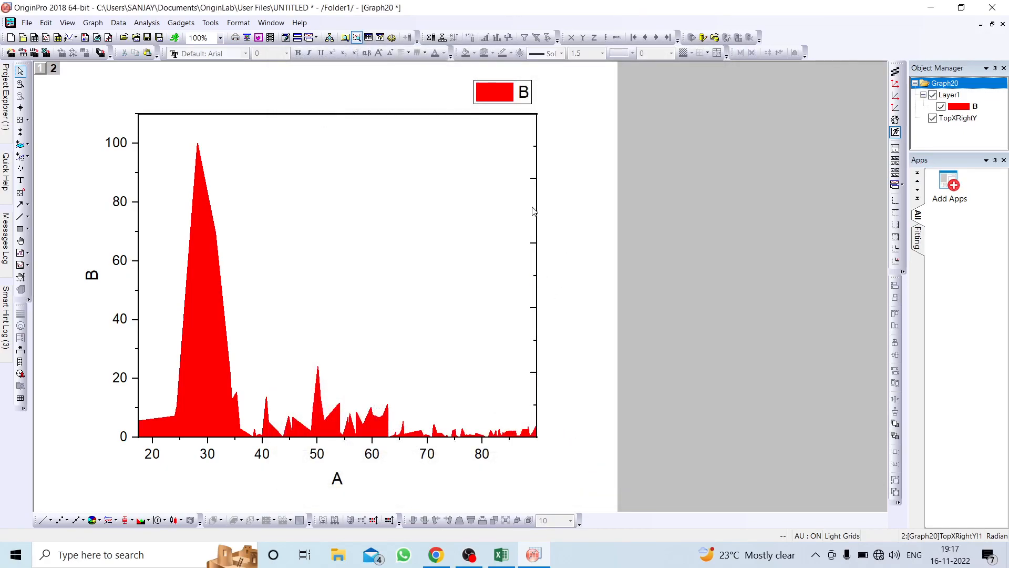
Remove the right Y axis's ticks by setting its minor count to 0 and its major ticks to By Counts with count 0.
double_click(536, 214)
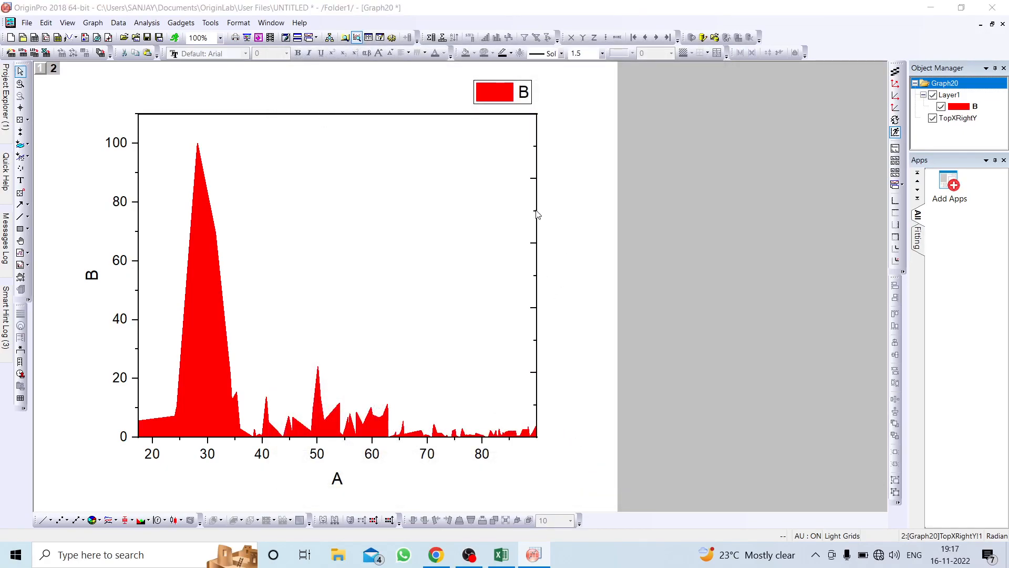
drag(439, 313, 402, 314)
text(0)
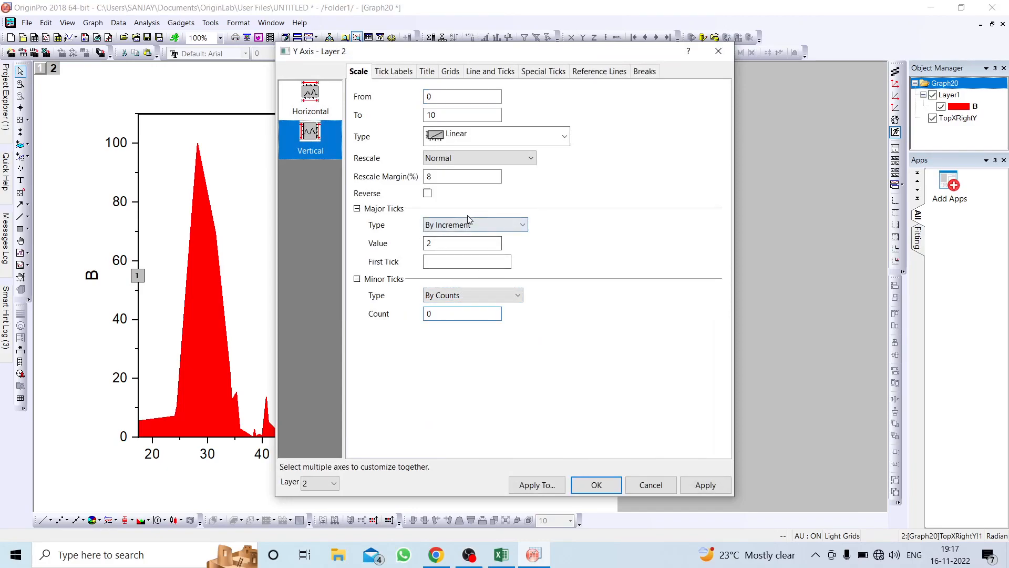
click(473, 224)
click(442, 249)
drag(447, 244, 424, 246)
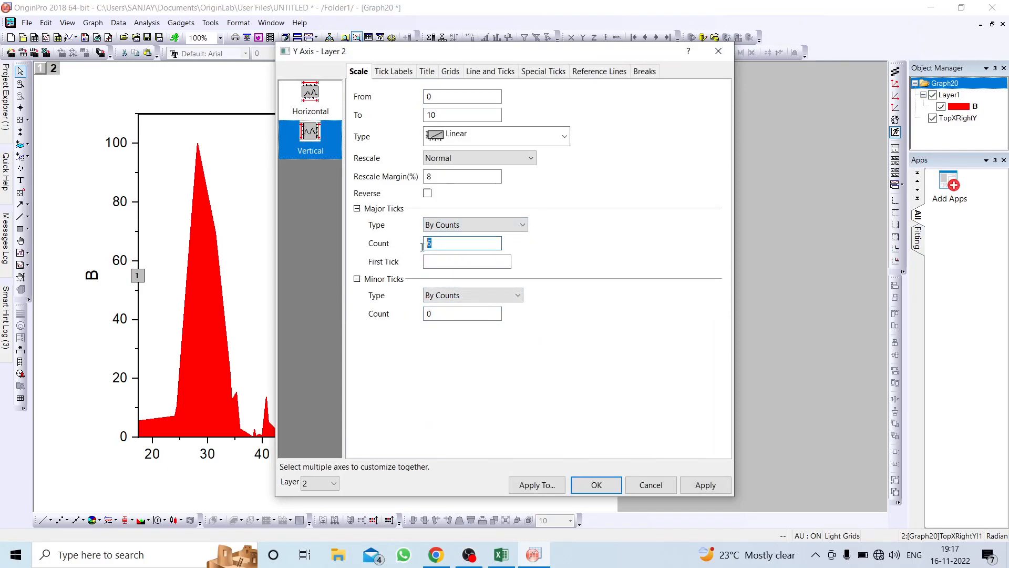
Set the right Y axis's line thickness to 2 and apply the axis settings.
click(492, 72)
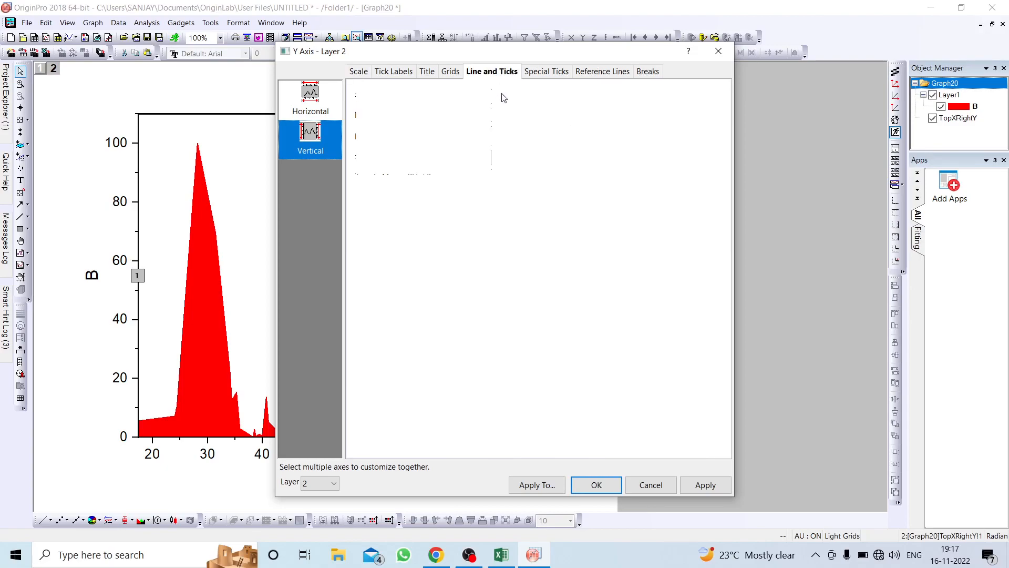
click(499, 180)
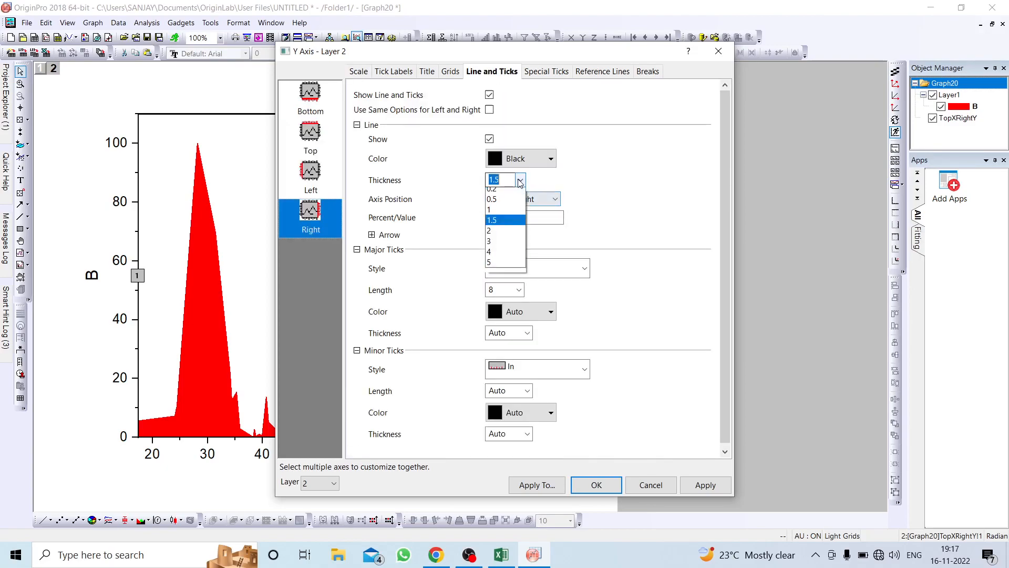
click(494, 235)
click(704, 485)
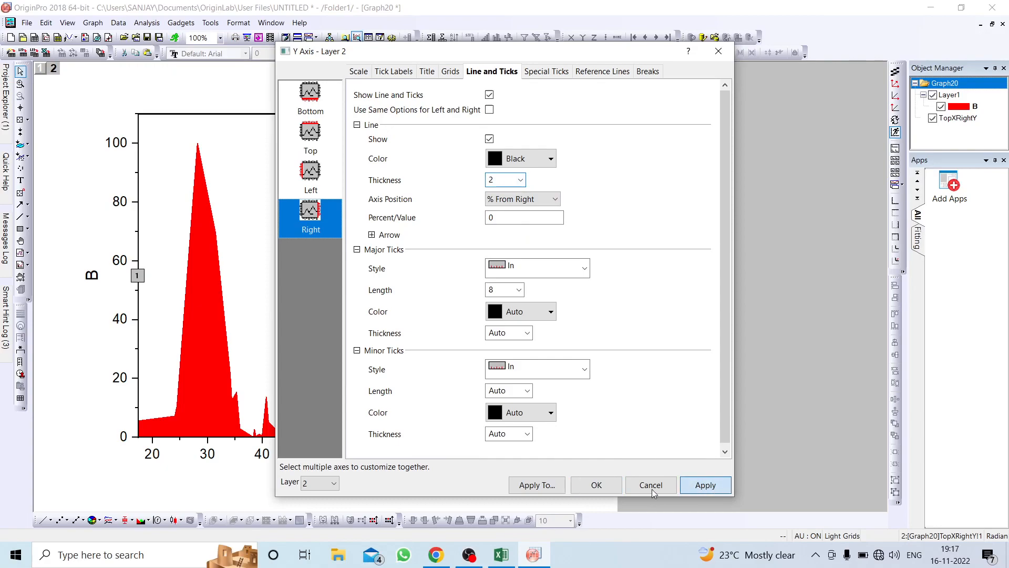
click(607, 487)
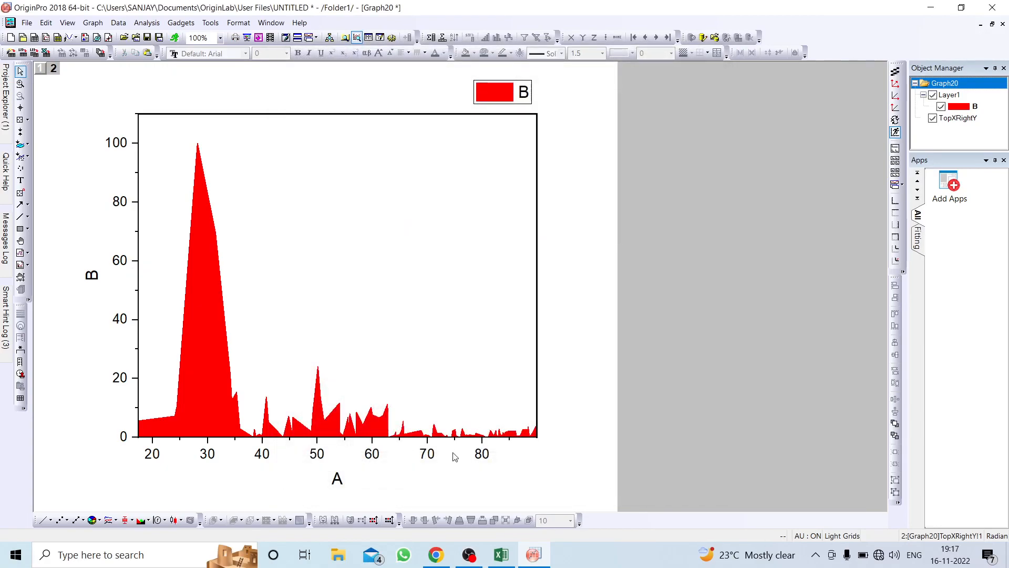
Set the bottom X axis's minor tick count to 0 and its line thickness to 2.
click(427, 443)
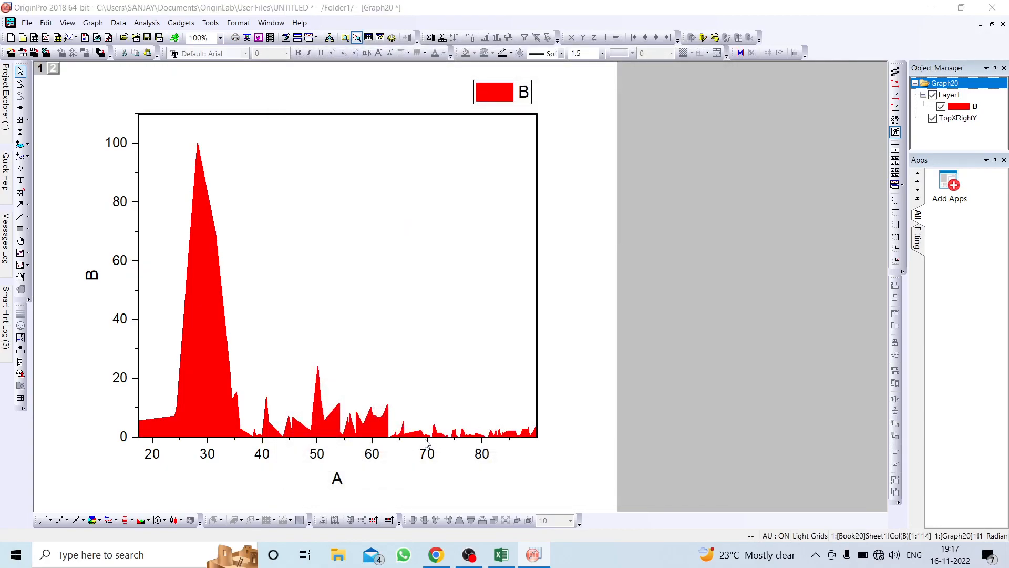
double_click(427, 443)
drag(451, 313, 412, 313)
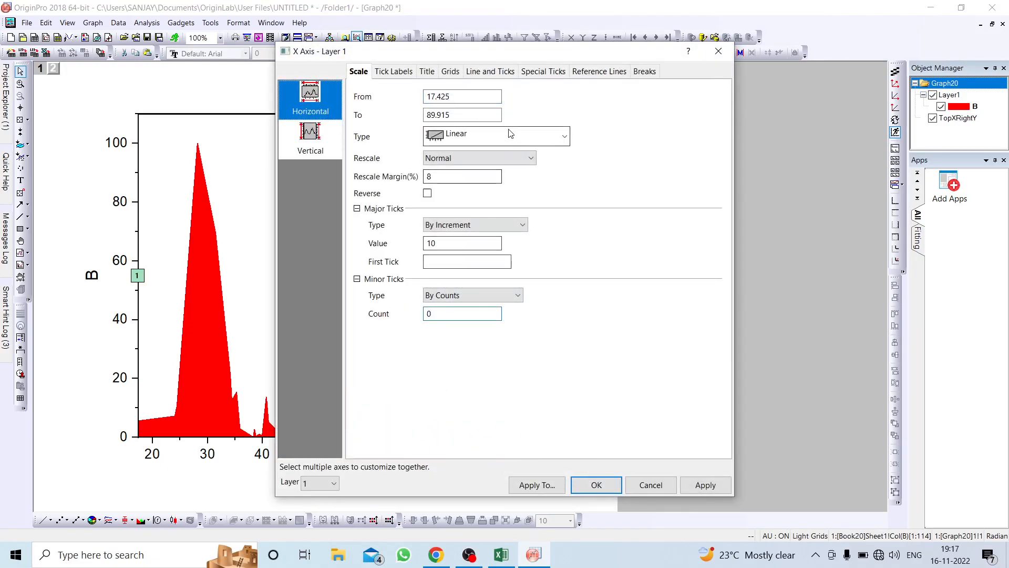
click(492, 71)
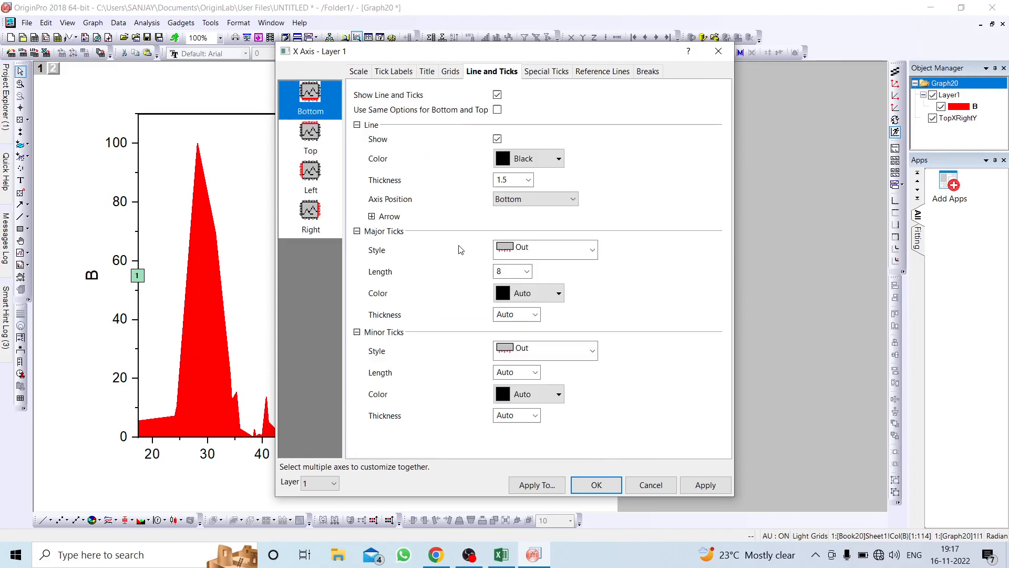
click(528, 180)
click(497, 237)
click(701, 488)
click(597, 486)
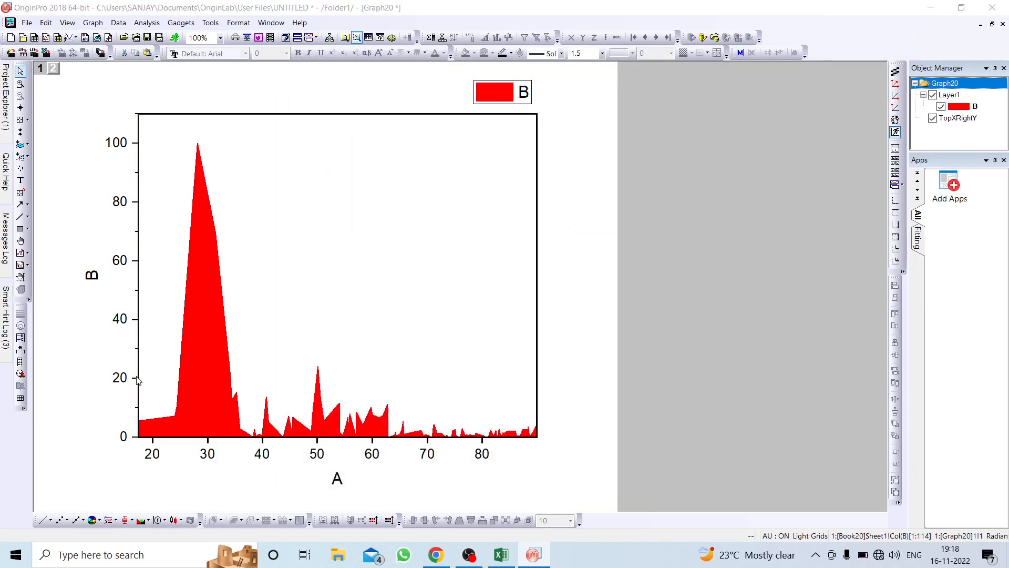
Set the left Y axis's minor tick count to 0 and its line thickness to 2.
double_click(138, 380)
drag(433, 312, 416, 312)
text(0)
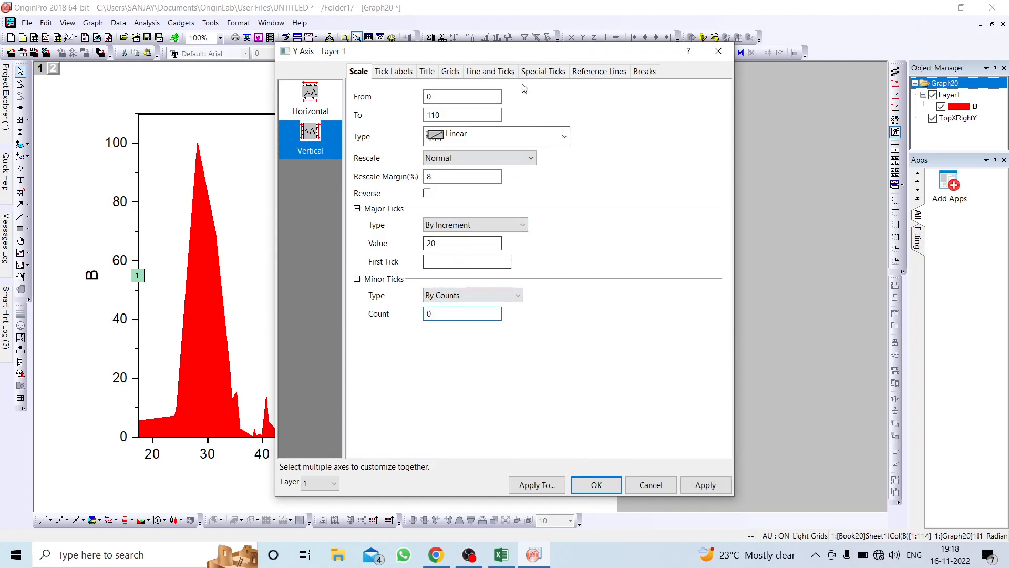
click(490, 71)
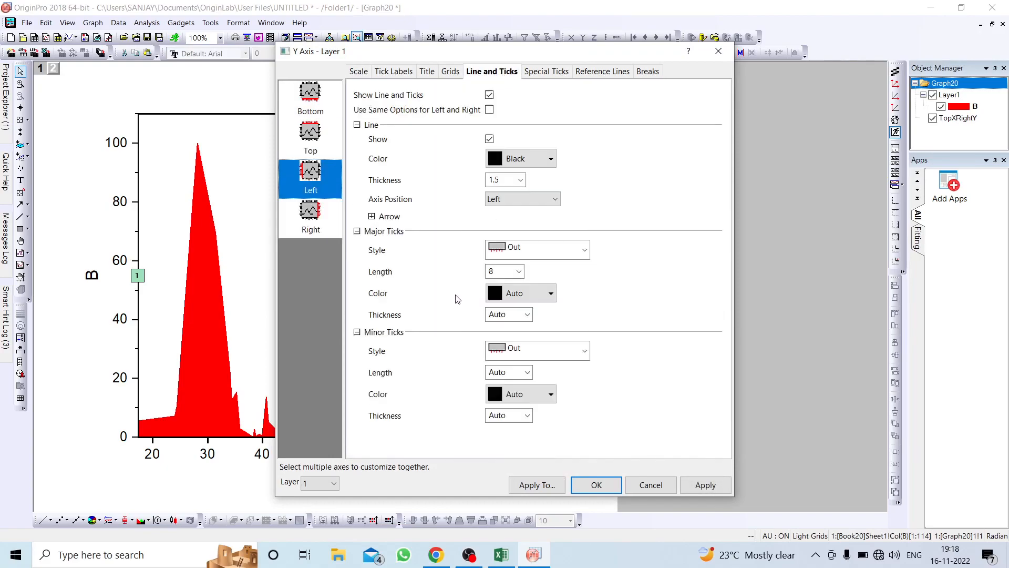
click(520, 180)
click(492, 235)
click(710, 485)
click(594, 483)
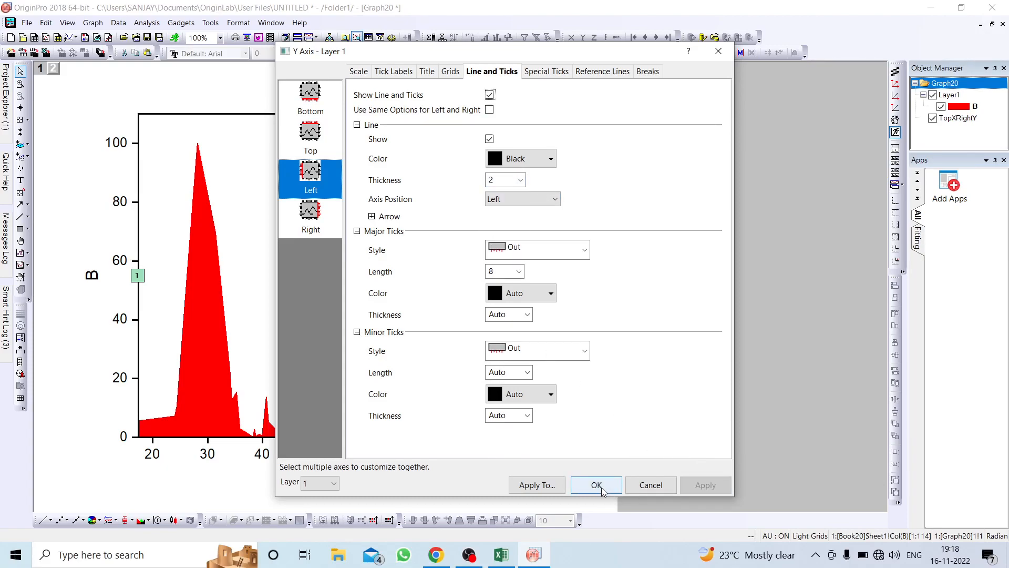
Make the left Y axis tick labels bold and change their font to Times New Roman.
click(120, 143)
click(297, 53)
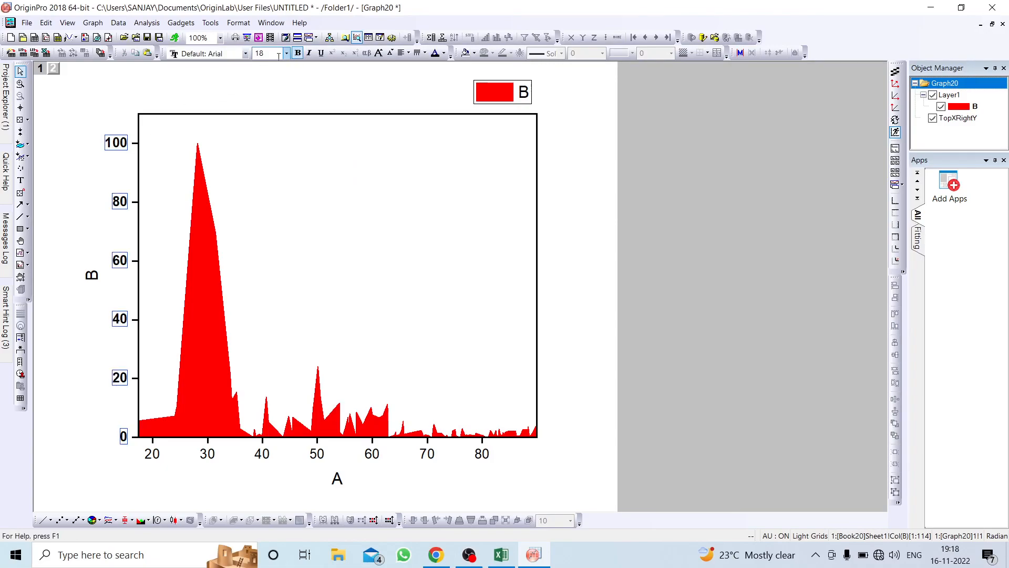
click(245, 53)
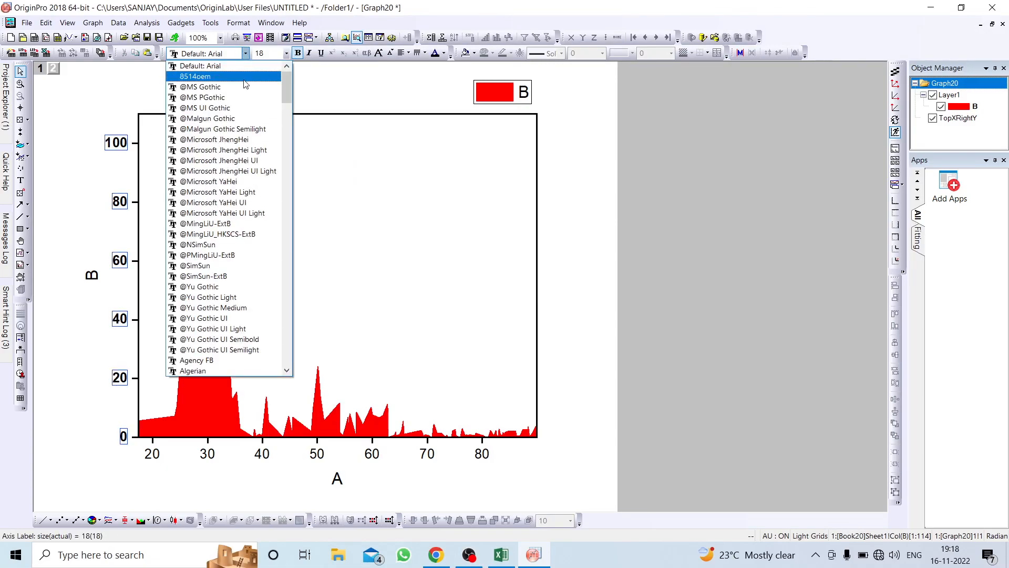
text(Times New Roman)
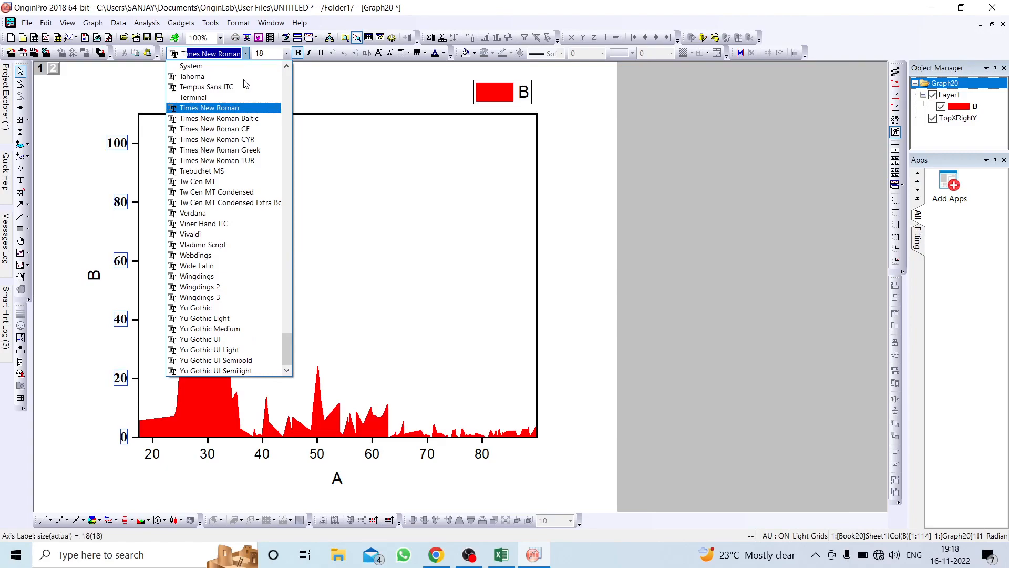
key(Return)
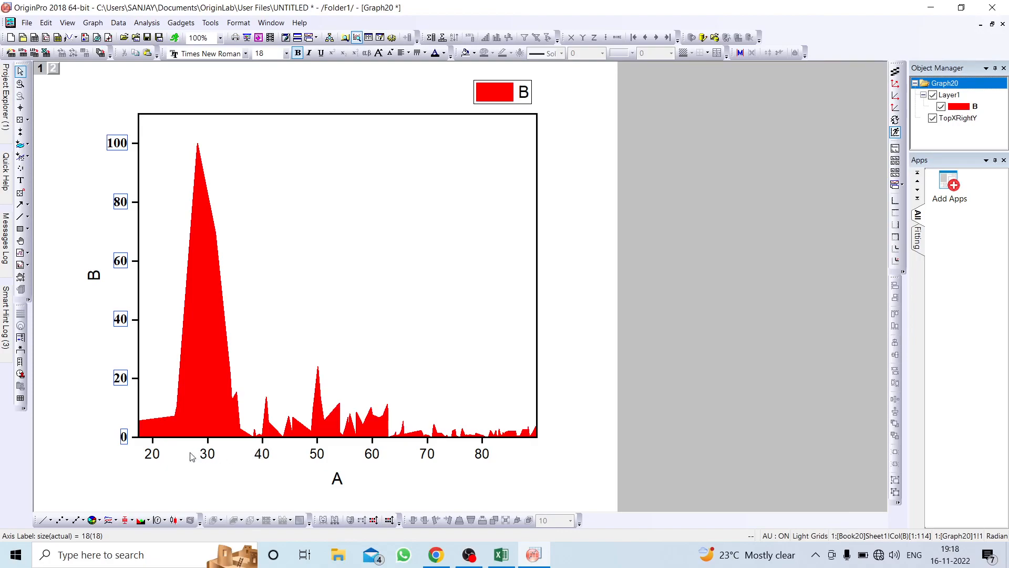
Format the bottom X axis tick labels as bold Times New Roman.
click(140, 455)
click(153, 455)
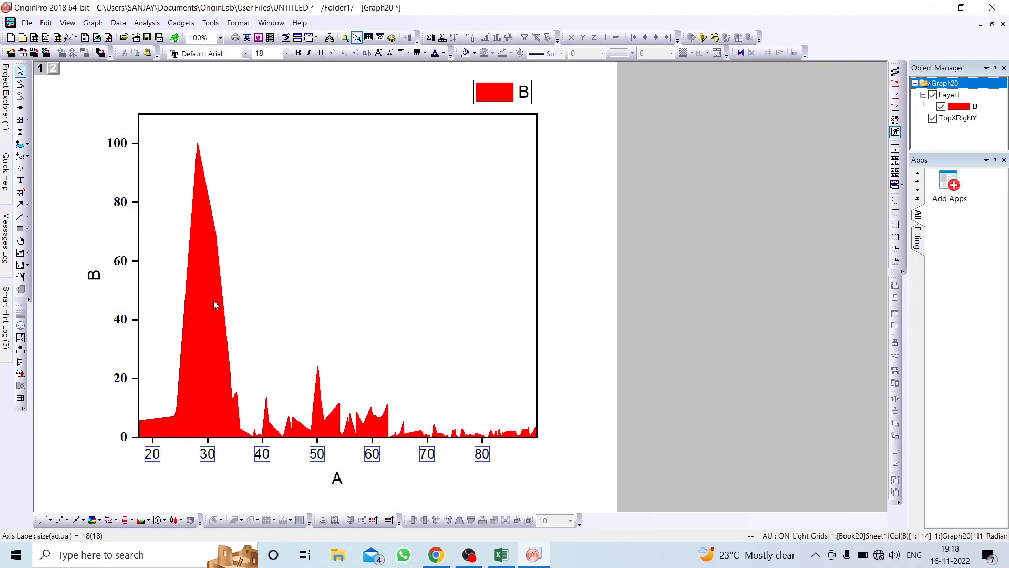
click(249, 53)
text(Times New Roman)
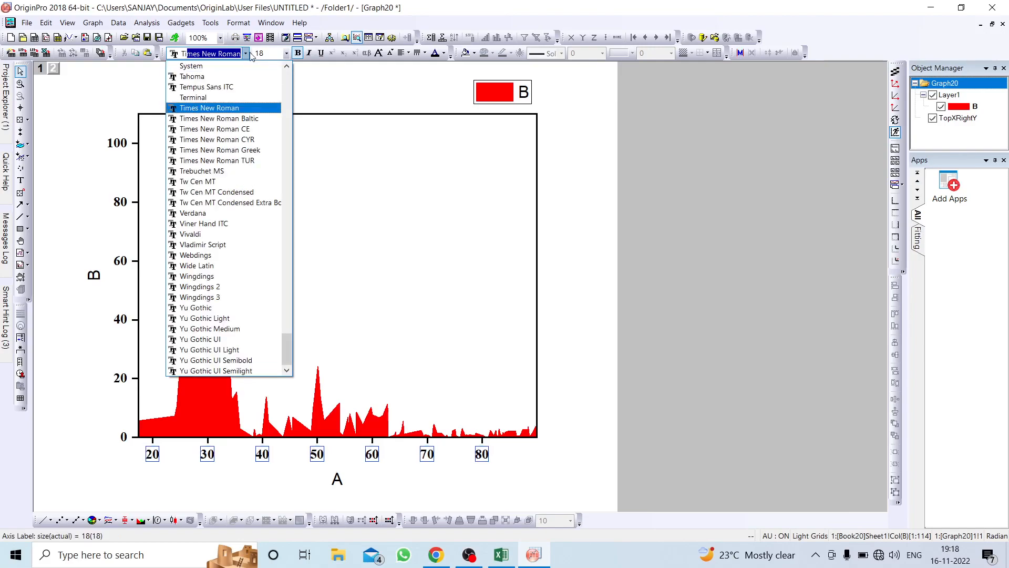
key(Return)
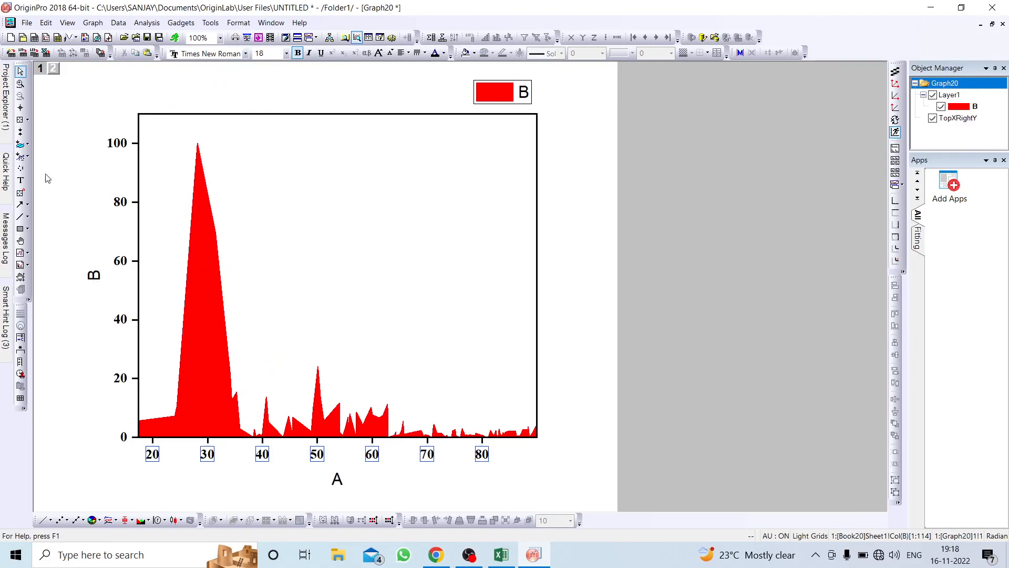
Reduce the left Y axis tick labels' font size to 14.
click(70, 132)
click(121, 143)
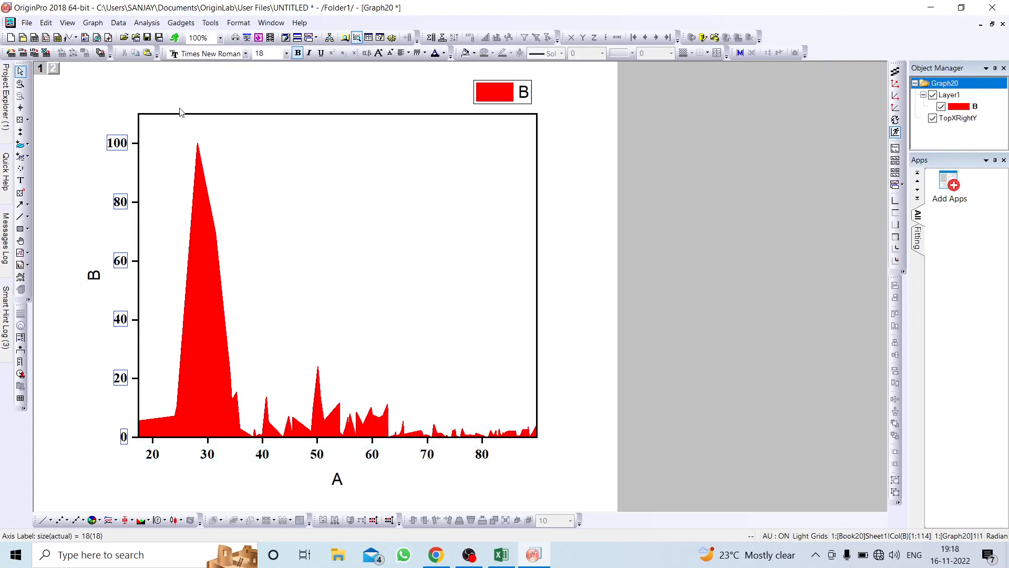
click(286, 53)
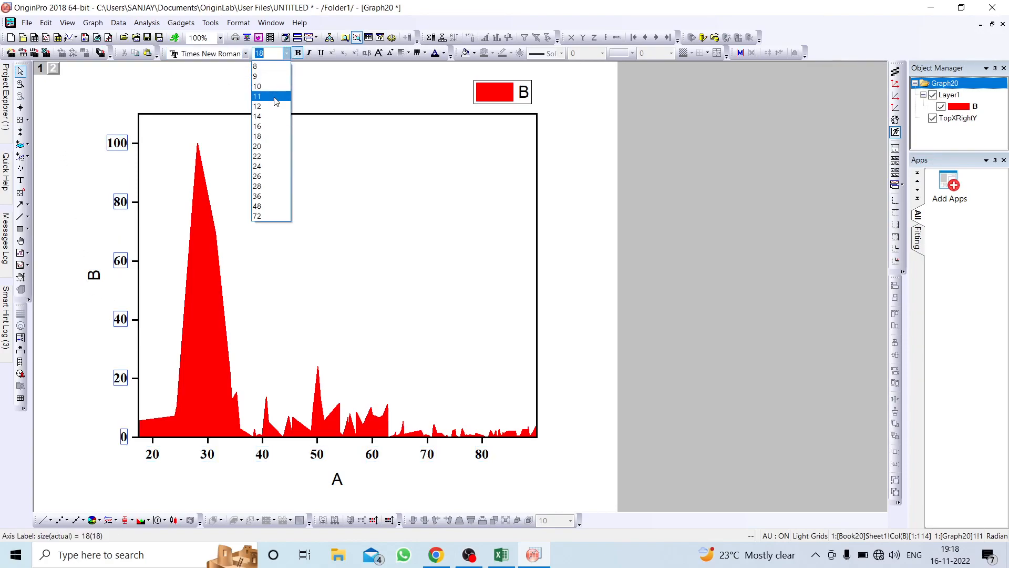
click(263, 129)
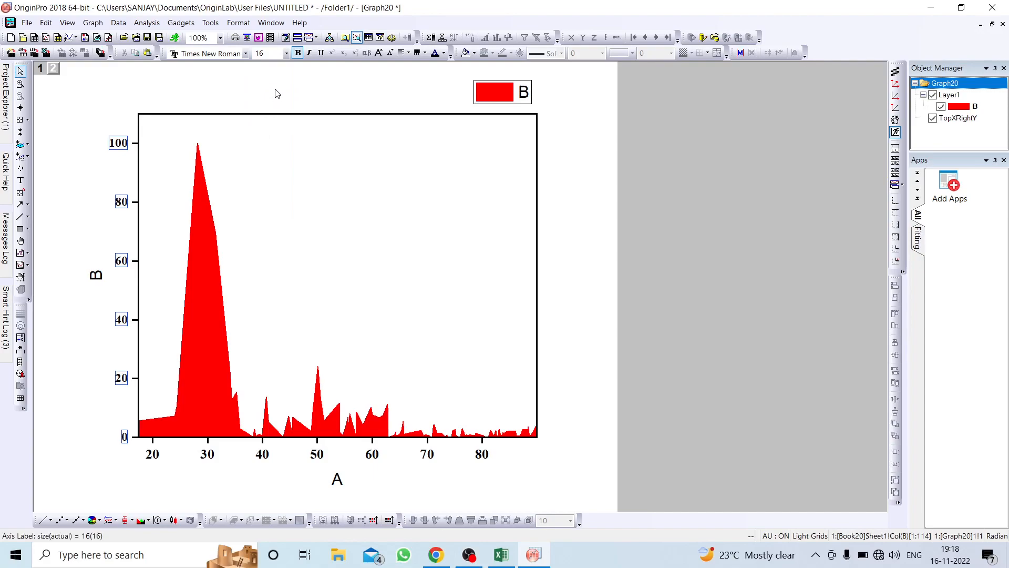
click(287, 53)
click(266, 119)
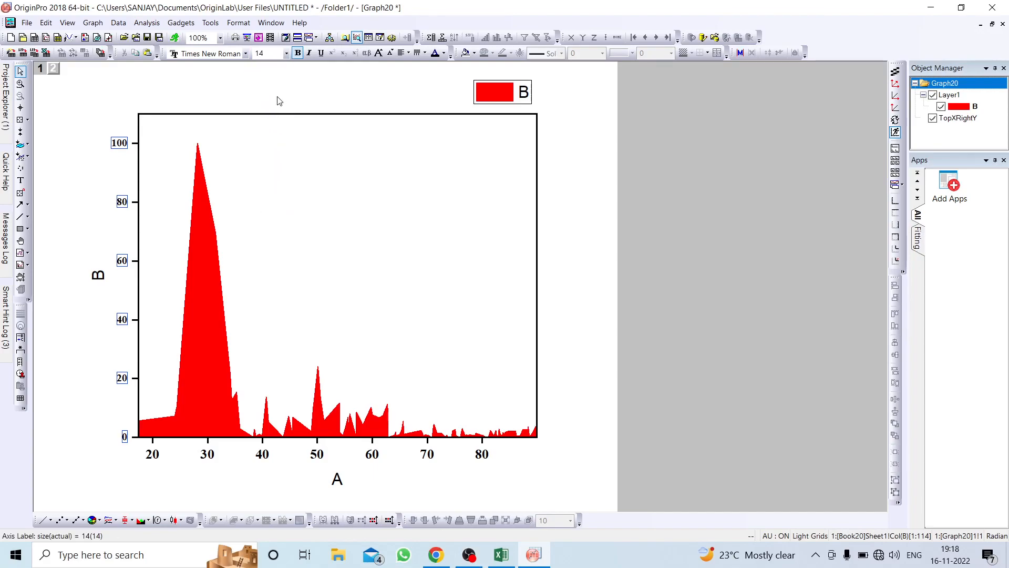
Set the font size of the bottom X axis tick labels to 14.
click(157, 457)
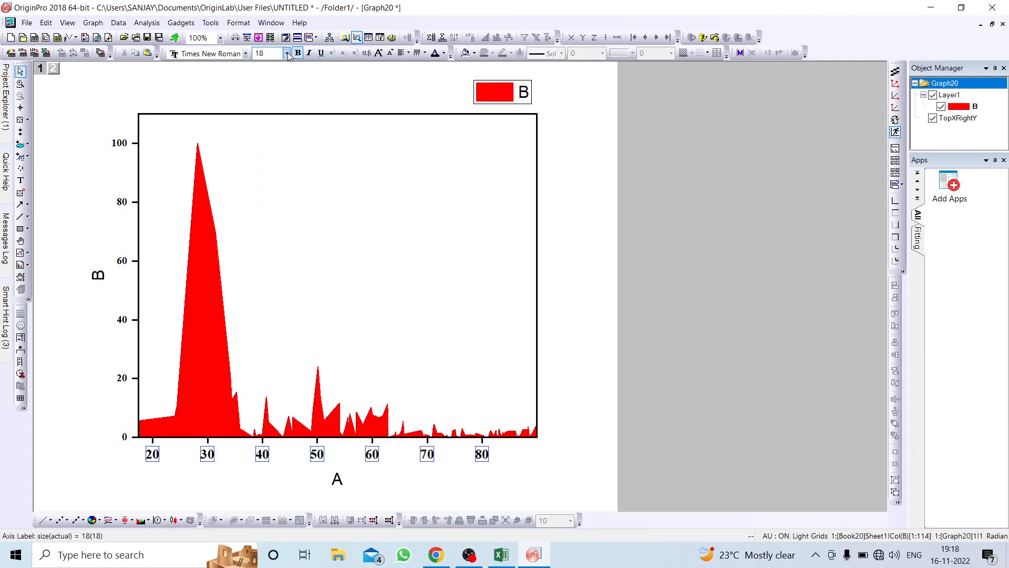
click(286, 54)
click(263, 120)
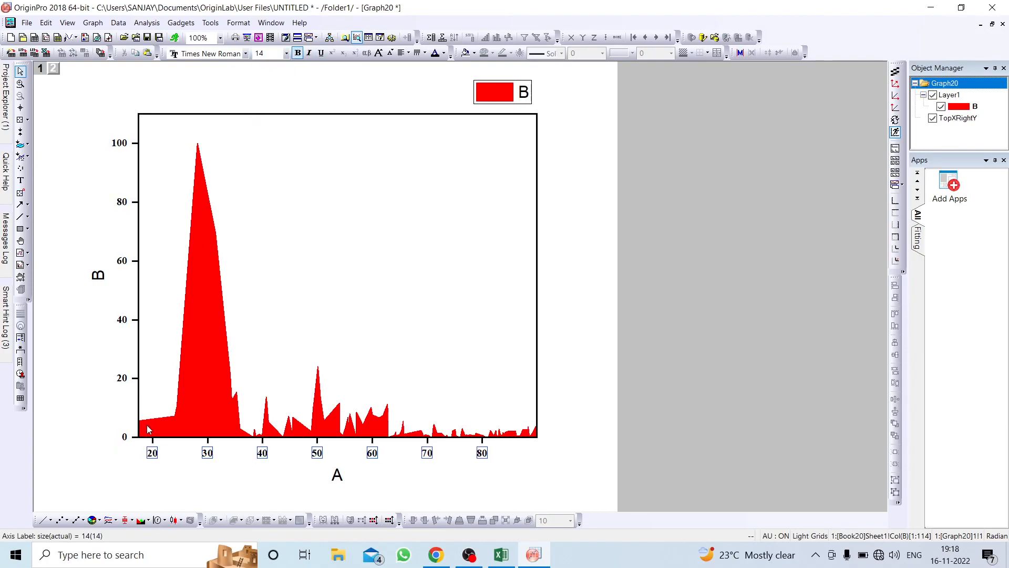
click(83, 377)
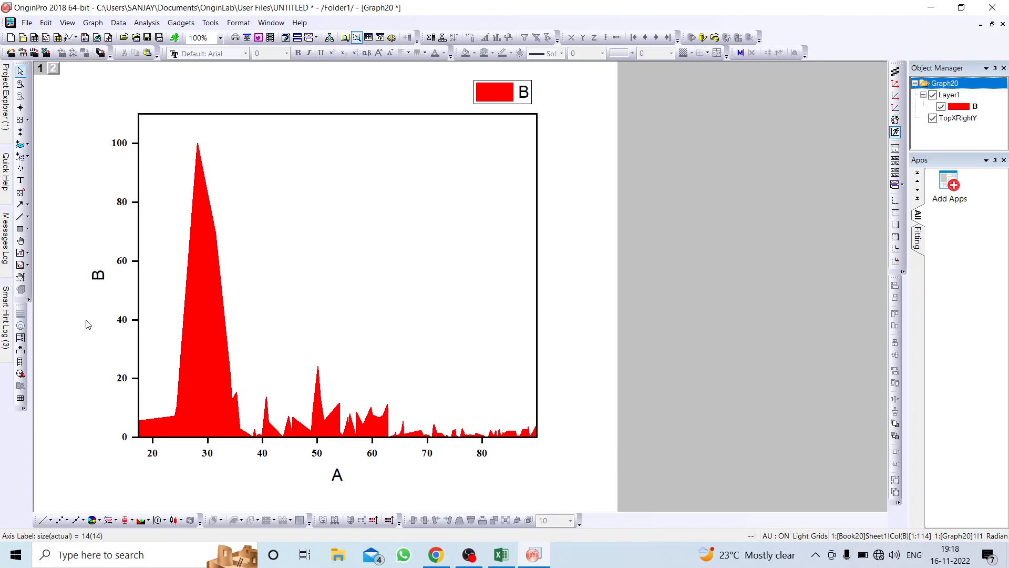
Replace the left Y axis title with "Height (m)".
double_click(99, 282)
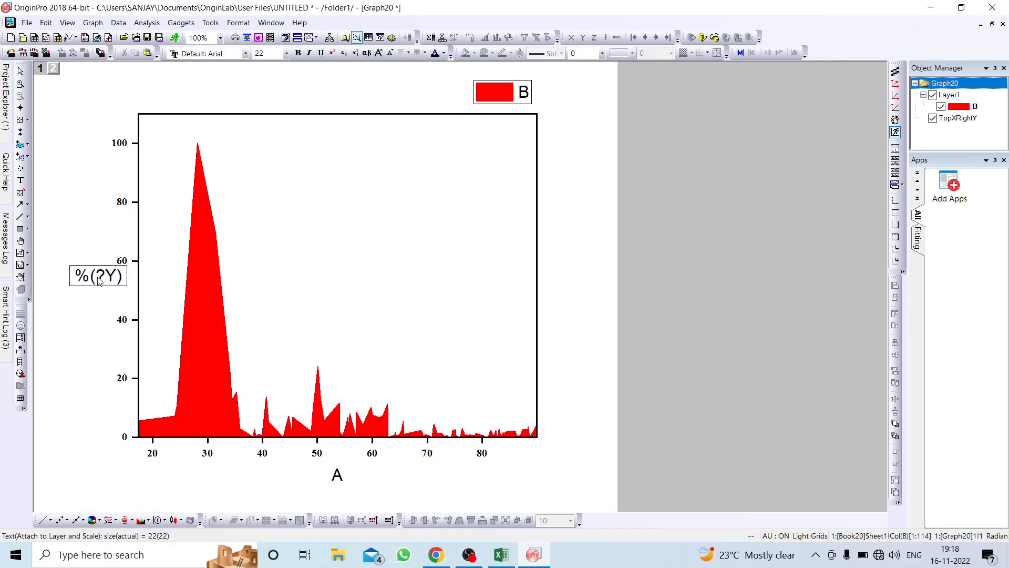
key(ctrl+a)
text(Height ()
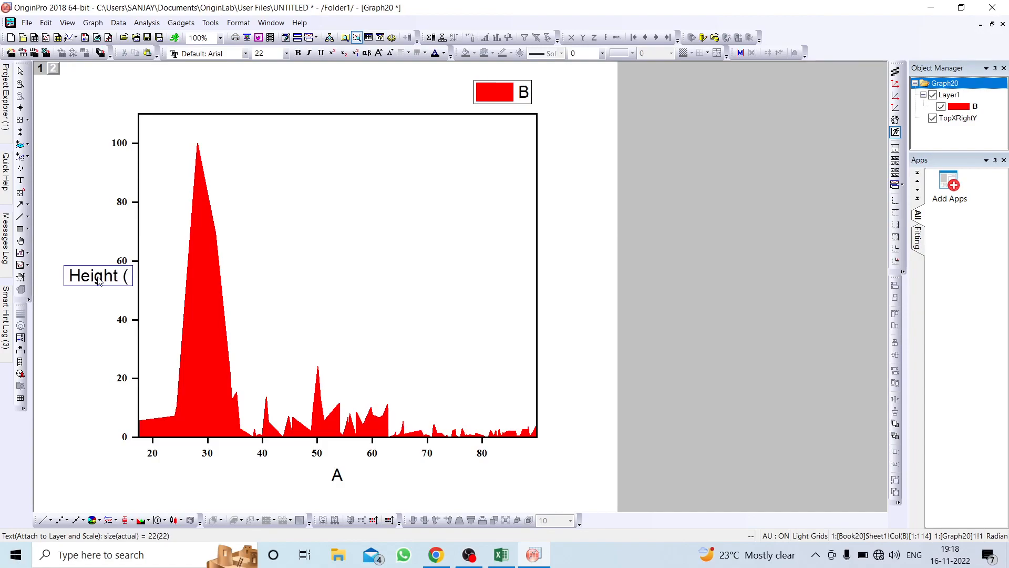
text(m))
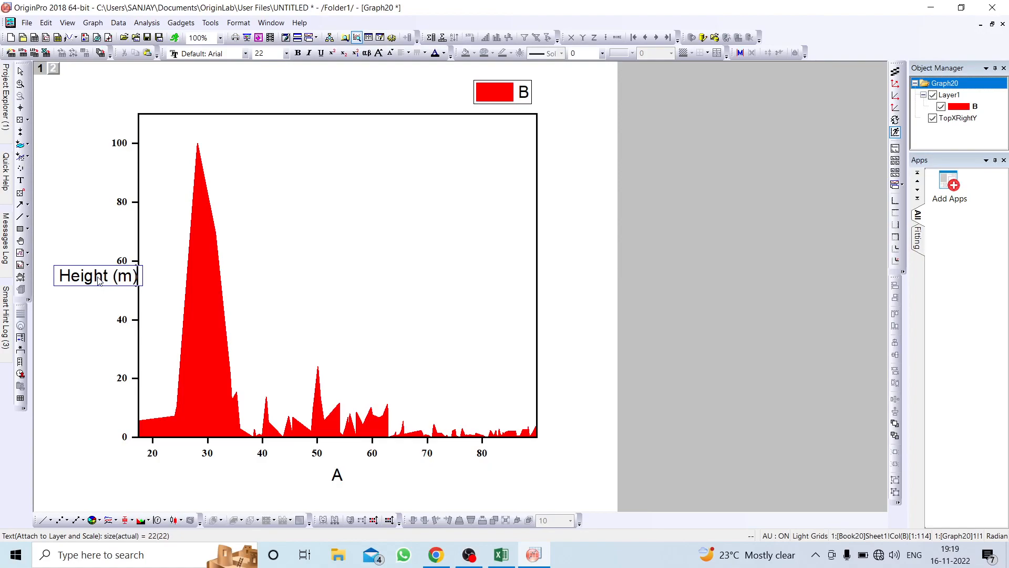
Format the whole Y axis title as bold Times New Roman.
key(ctrl+a)
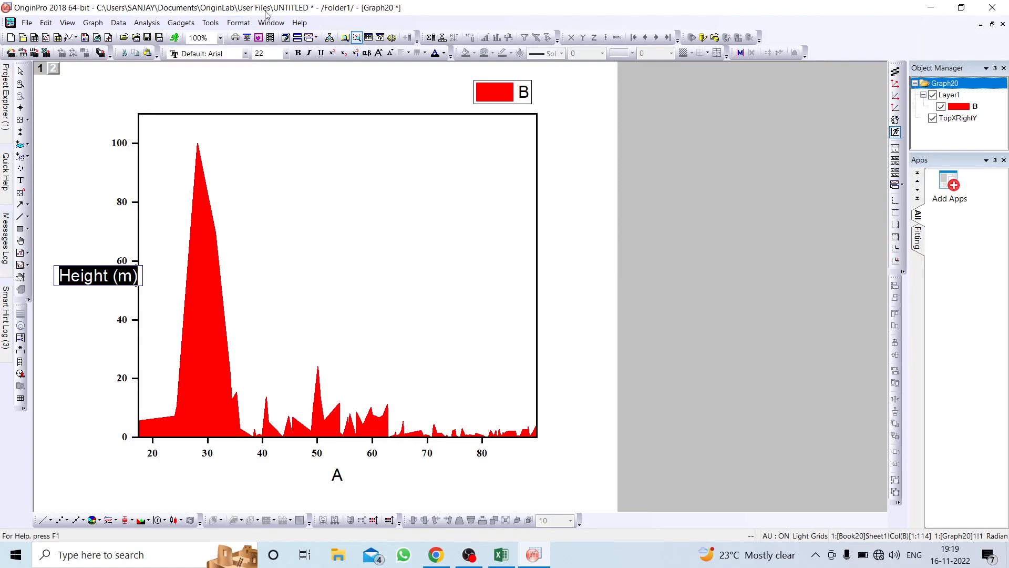
click(298, 53)
click(245, 54)
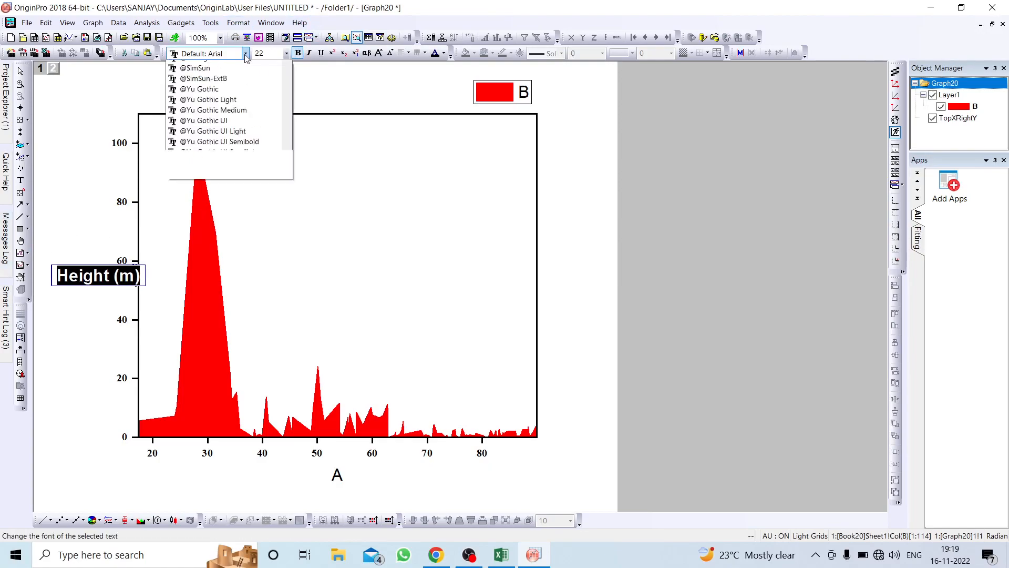
text(ti)
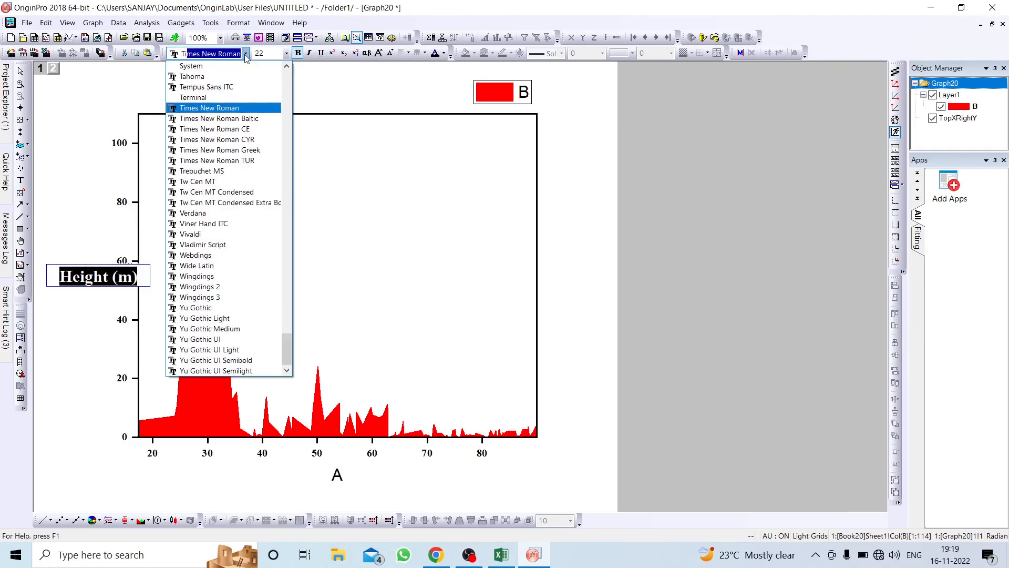
click(245, 53)
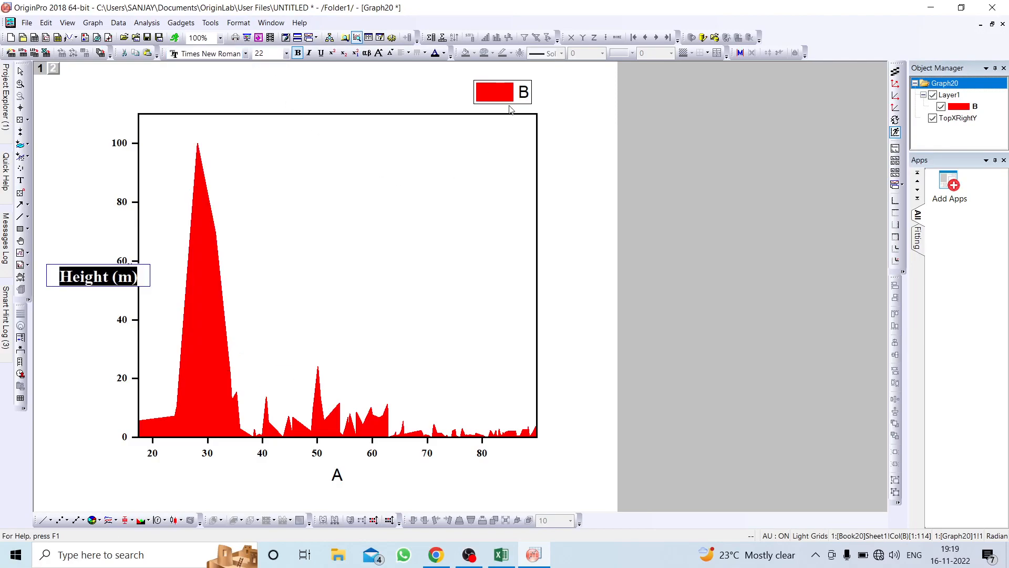
click(571, 206)
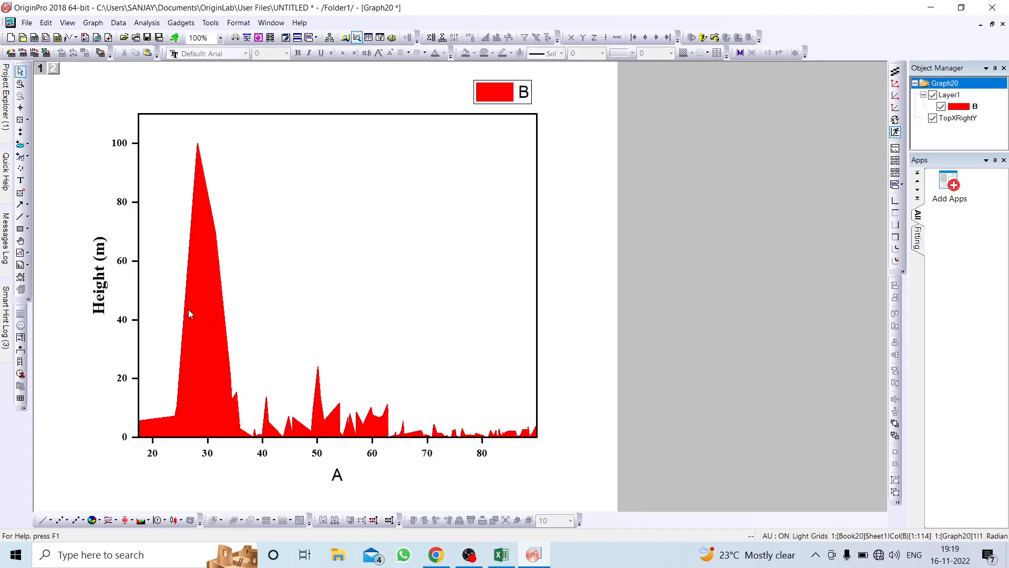
Reduce the font size of the Y axis title to 18.
click(103, 258)
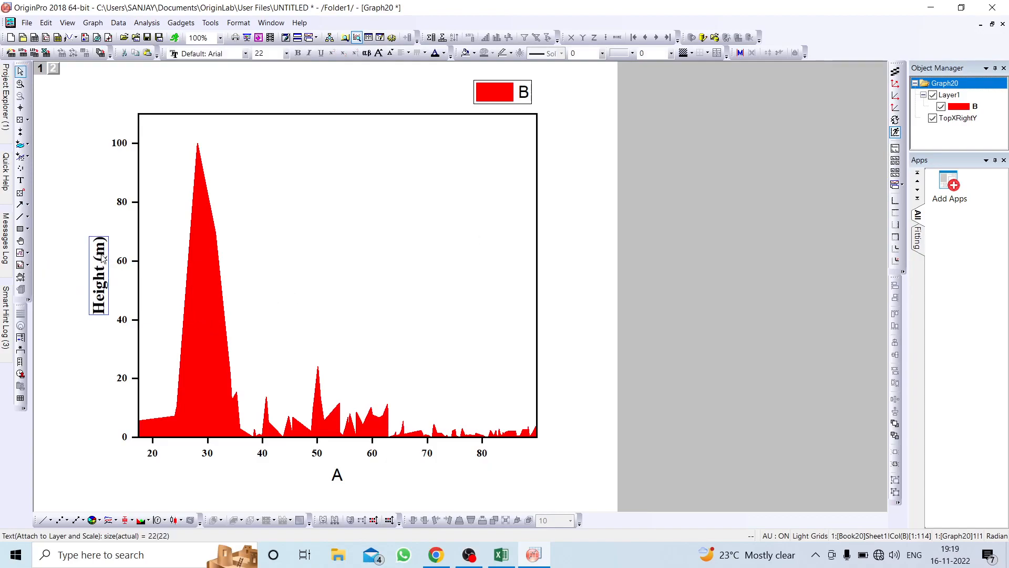
double_click(101, 256)
click(132, 278)
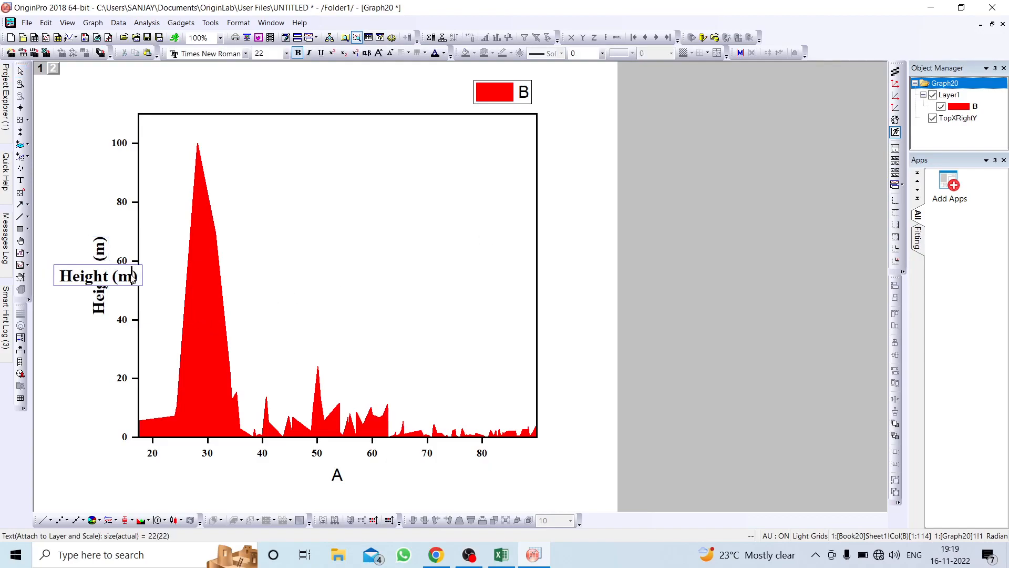
key(ctrl+a)
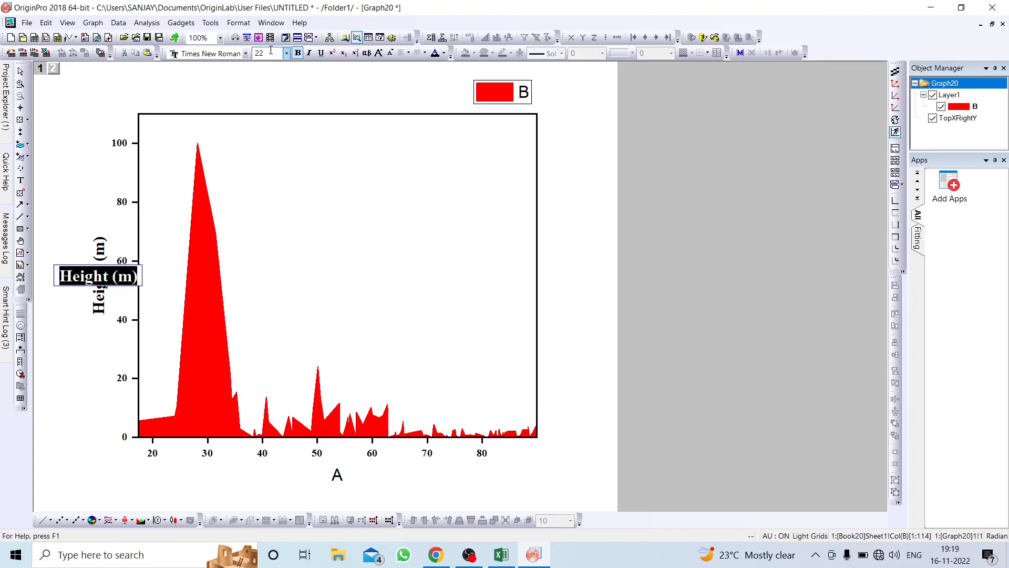
click(287, 54)
click(263, 127)
click(585, 271)
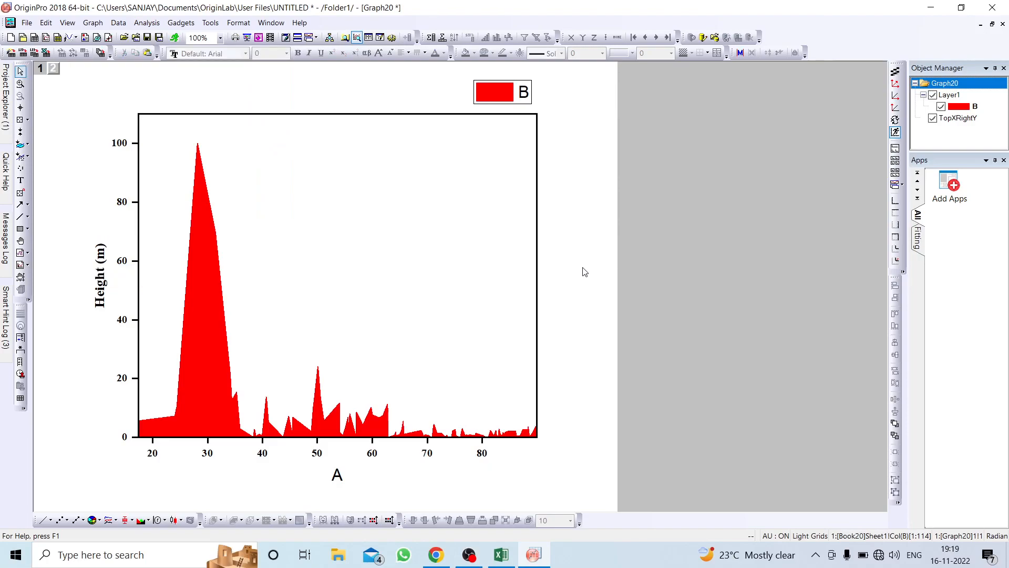
Replace the bottom X axis title with "Lenght (m)".
double_click(350, 478)
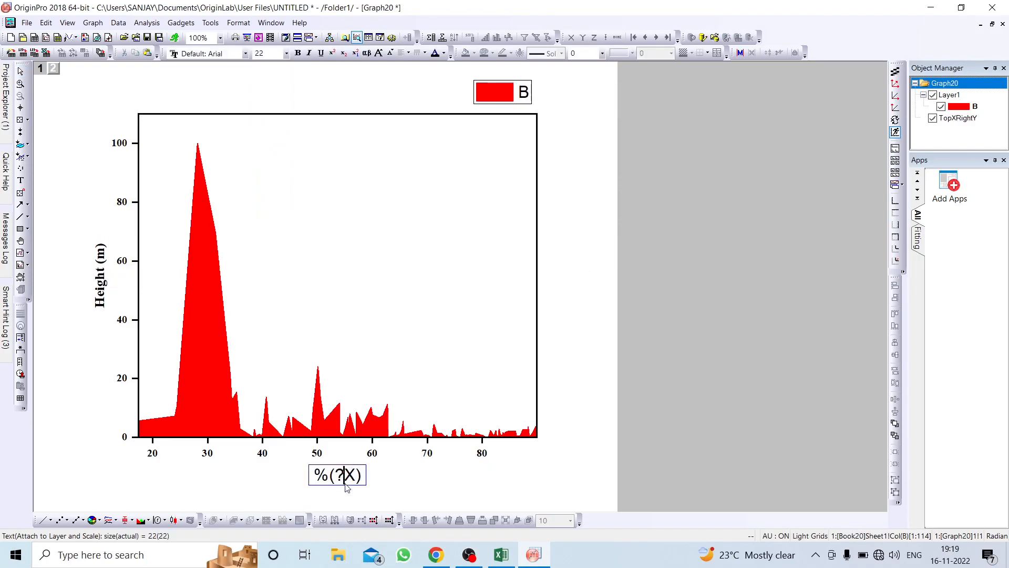
key(ctrl+a)
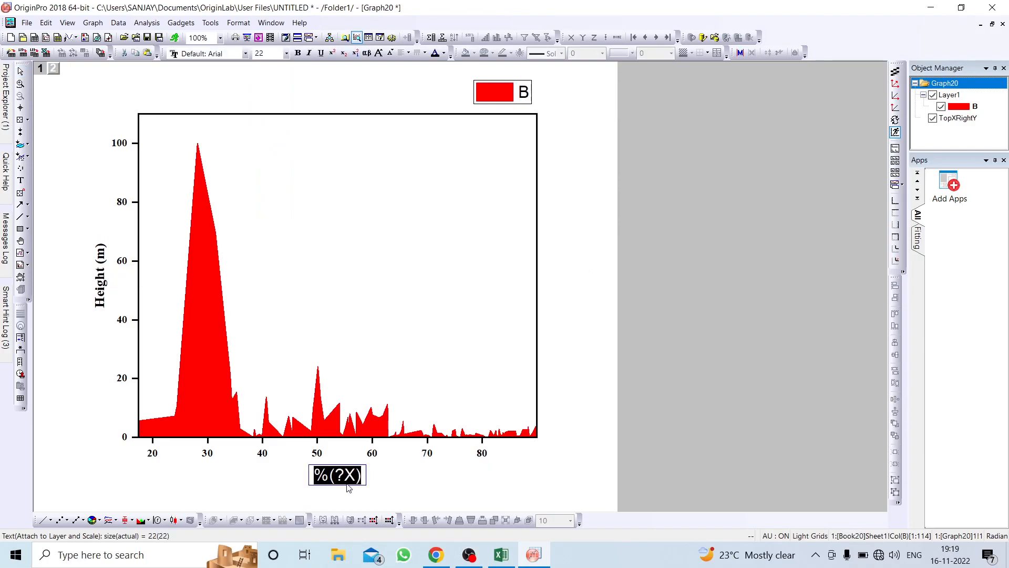
text(Len)
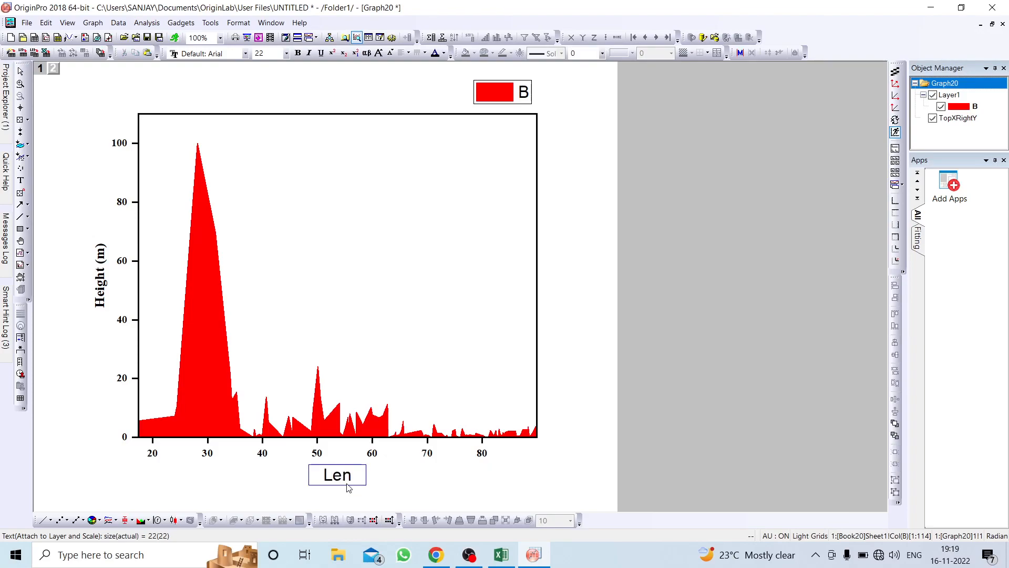
text(ght (m))
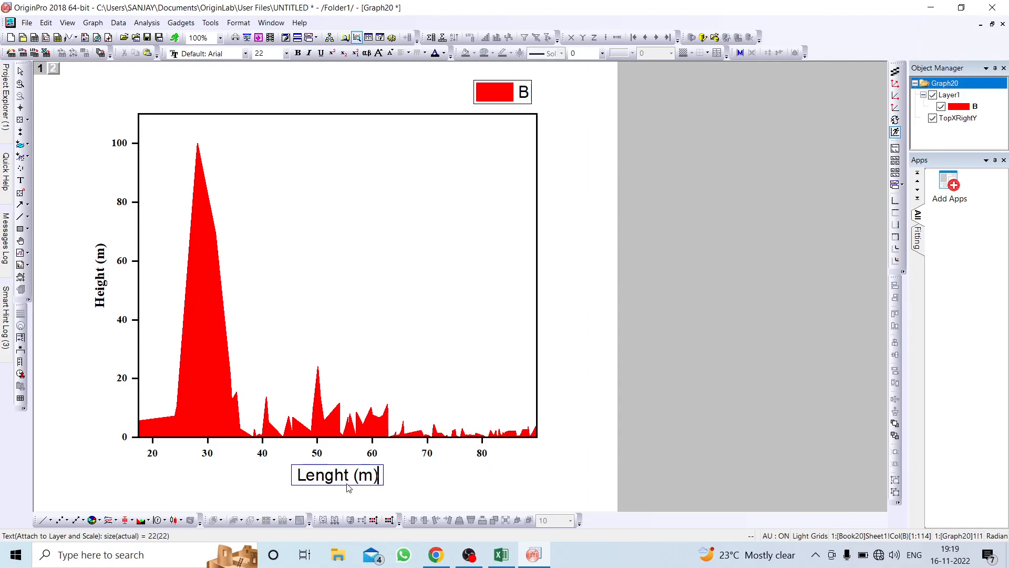
Format the X axis title as bold Times New Roman at font size 18.
key(ctrl+a)
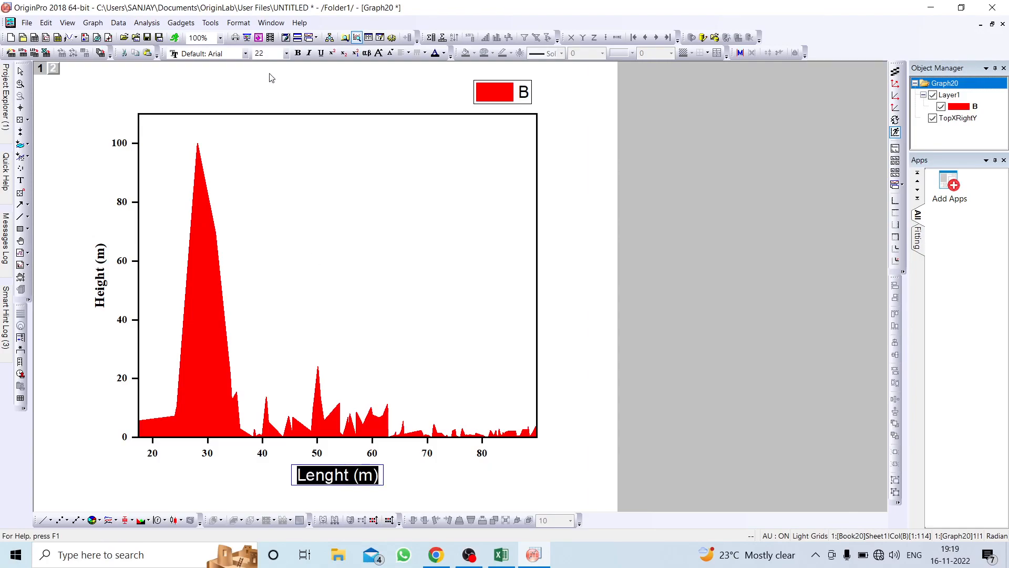
click(288, 59)
click(266, 135)
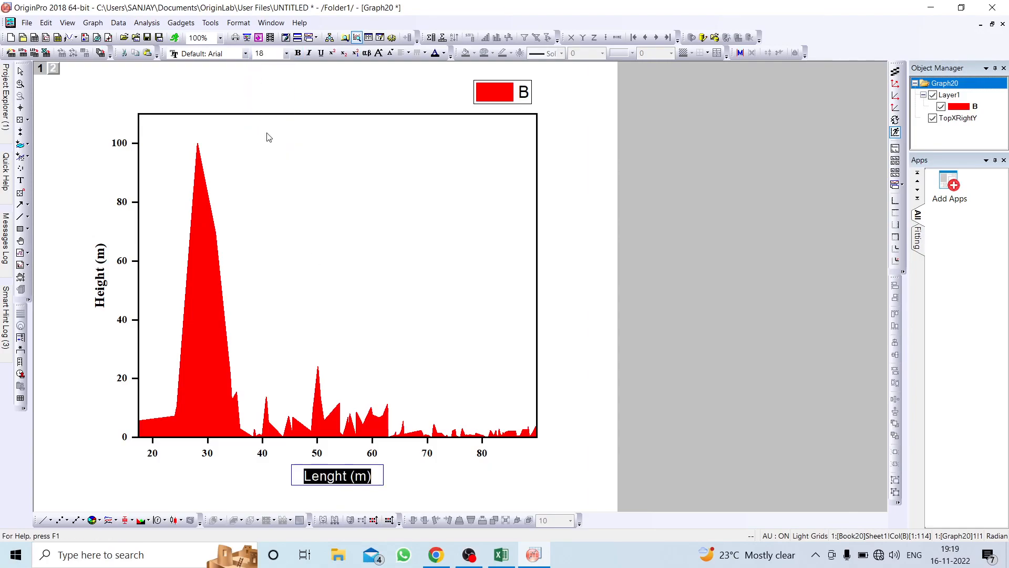
click(297, 53)
click(245, 53)
text(Times New Roman)
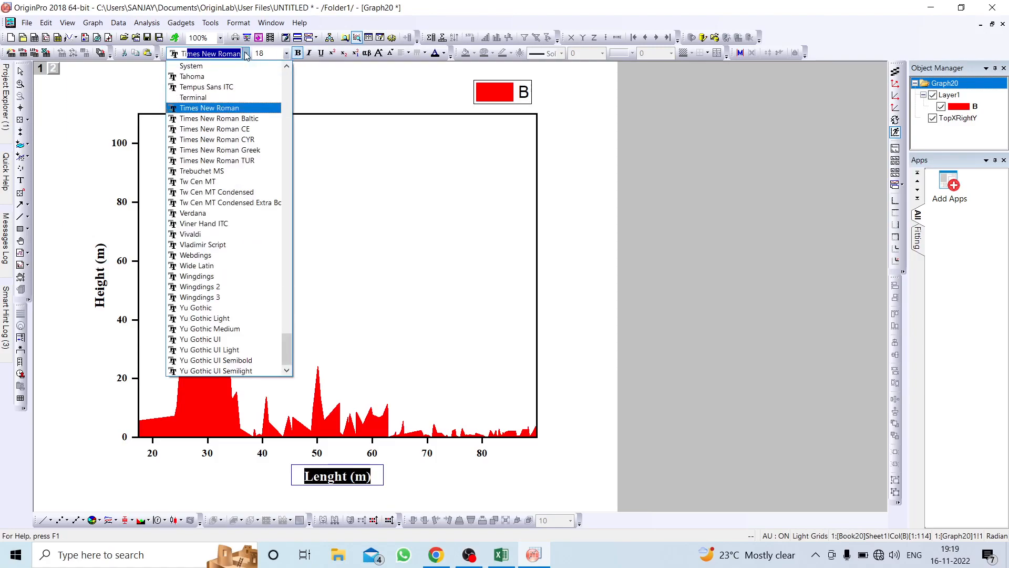
key(Return)
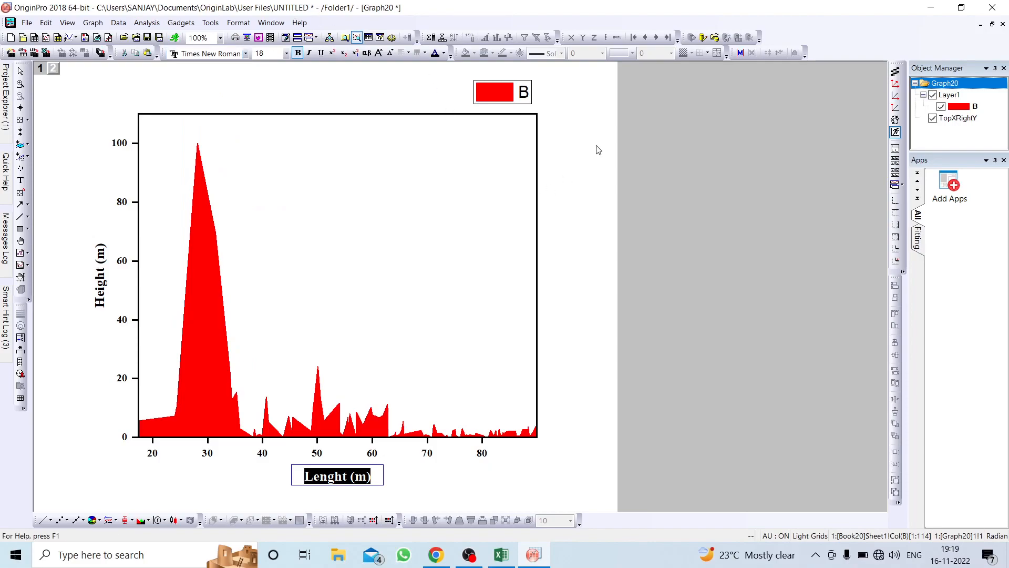
Move the legend inside the upper-right part of the plot frame and change its entry text to "Area".
click(520, 93)
drag(522, 93, 492, 143)
double_click(493, 145)
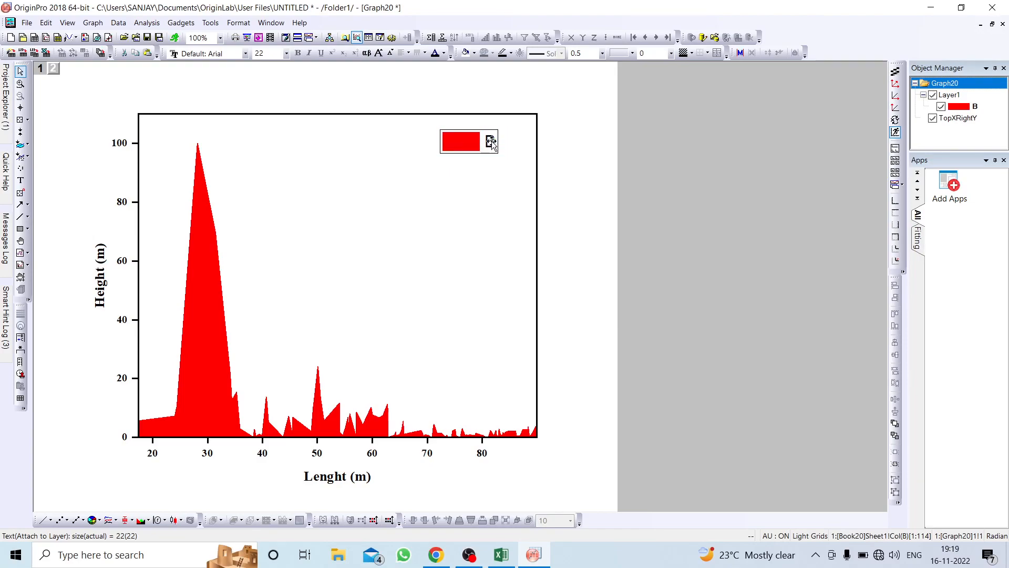
click(406, 220)
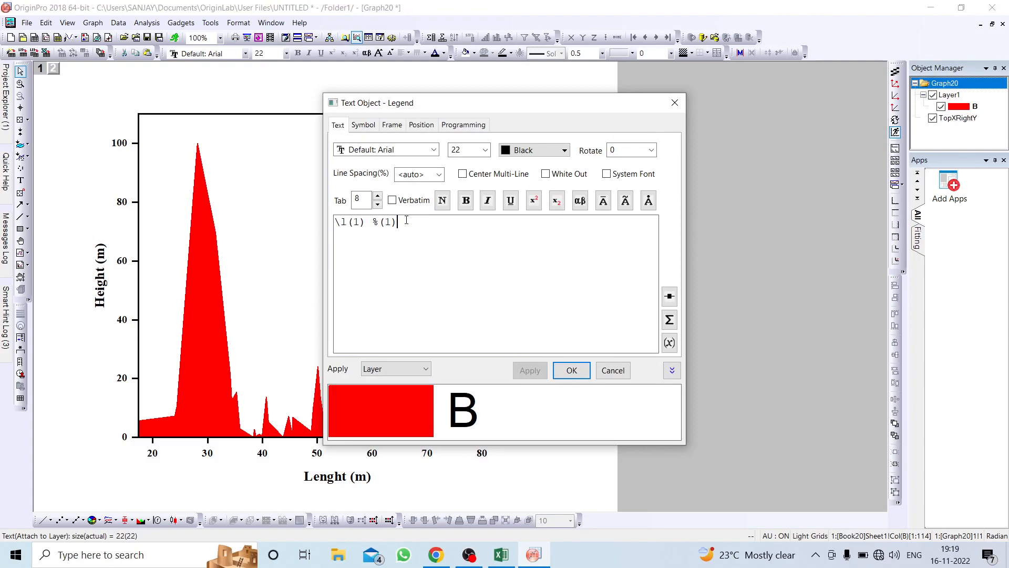
key(BackSpace)
key(BackSpace)
key(BackSpace)
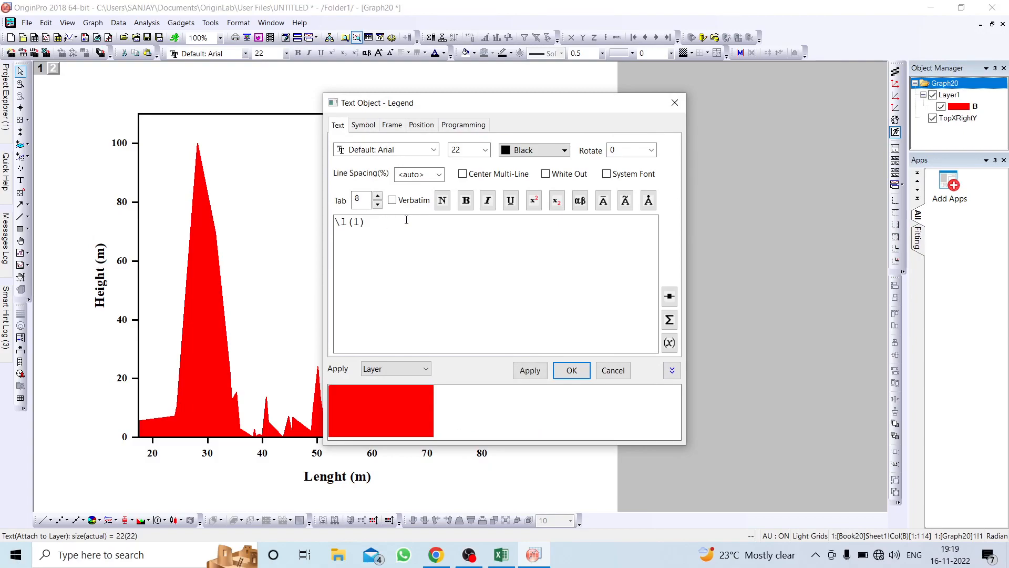
text(Area)
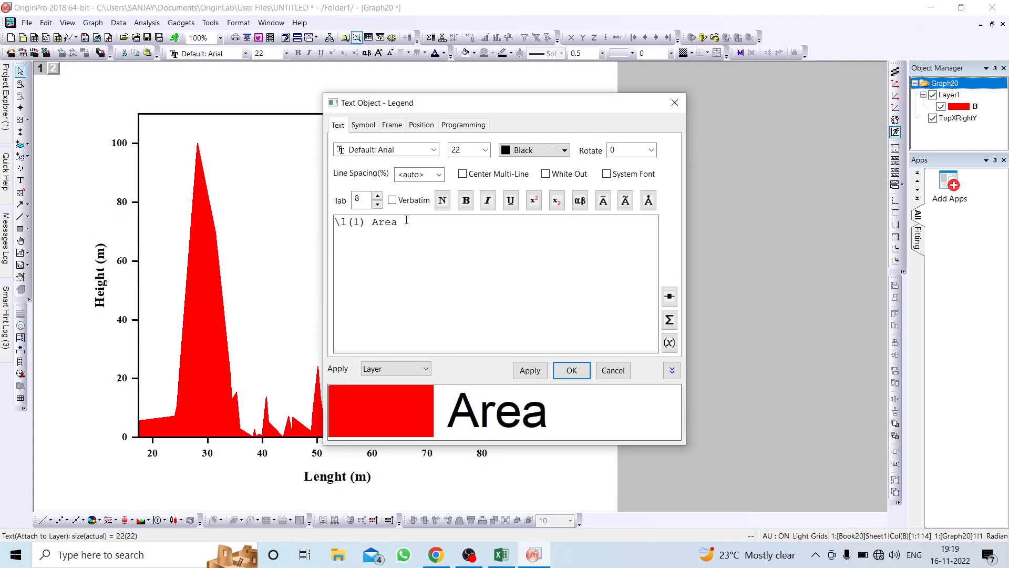
Make the legend's "Area" text bold and change its font to Times New Roman.
drag(399, 221, 371, 223)
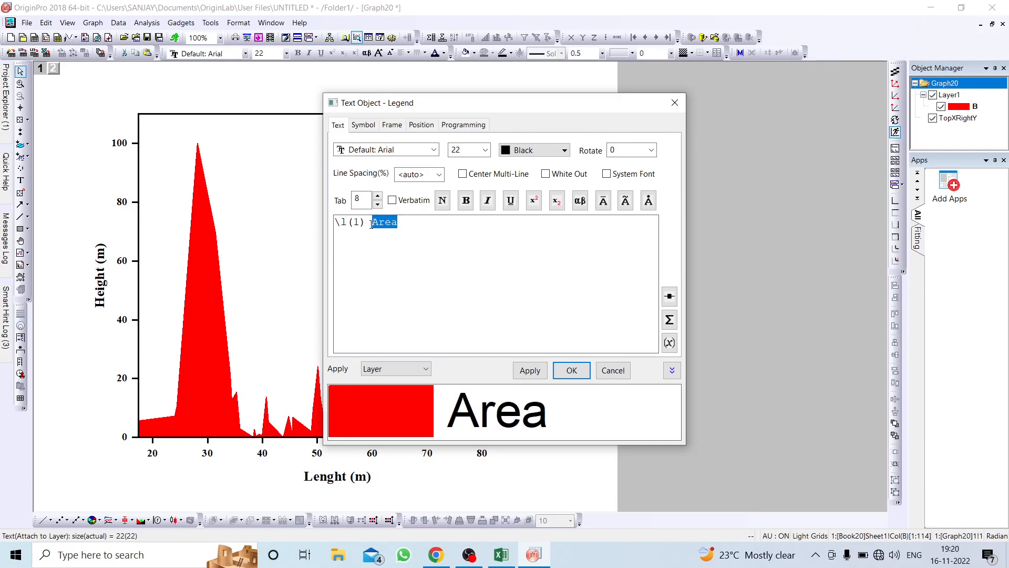
click(465, 200)
click(434, 150)
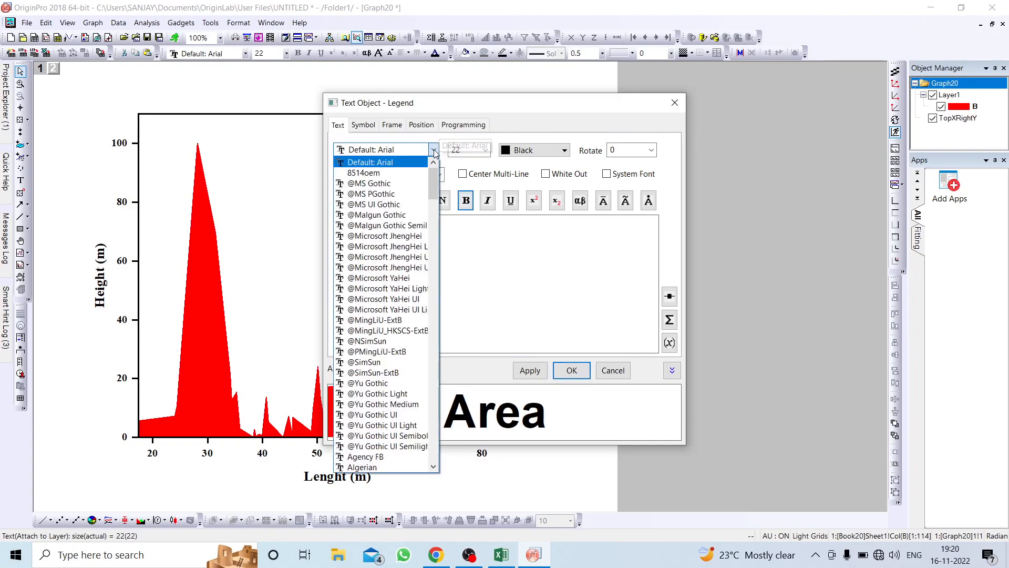
drag(434, 185, 416, 433)
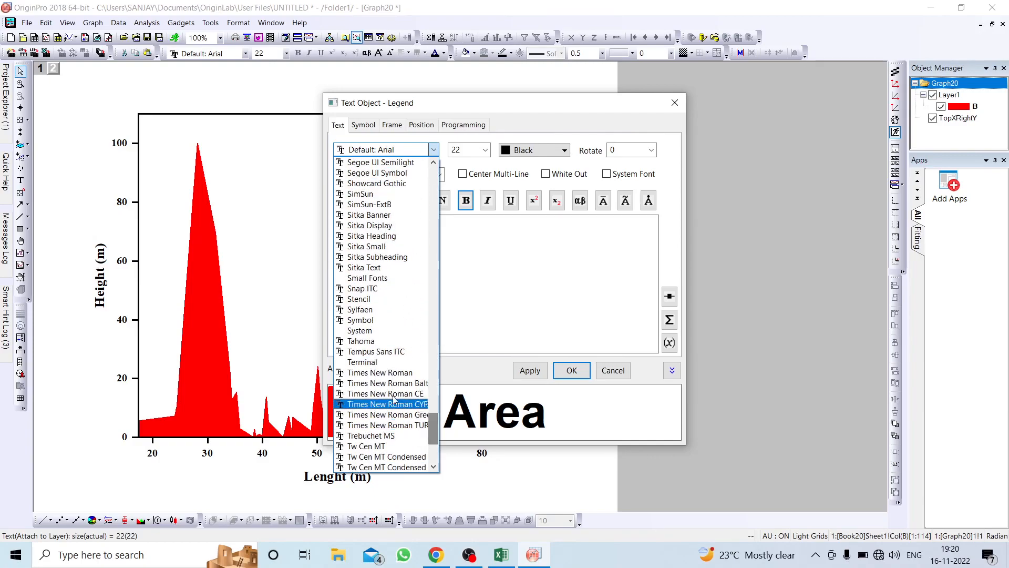
click(421, 372)
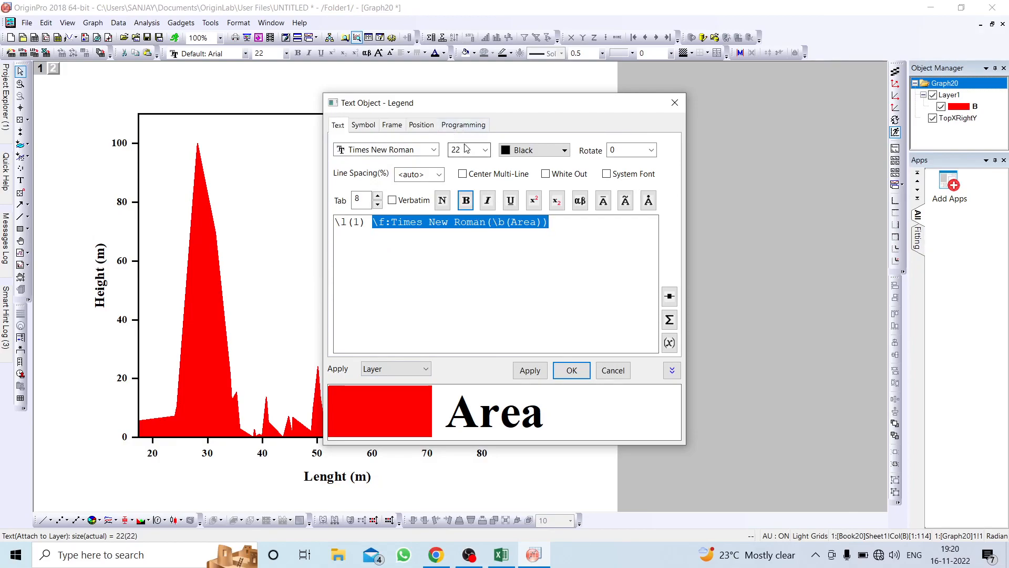
Set the legend text's font size to 20, keep its colour black, and apply the legend changes.
click(484, 150)
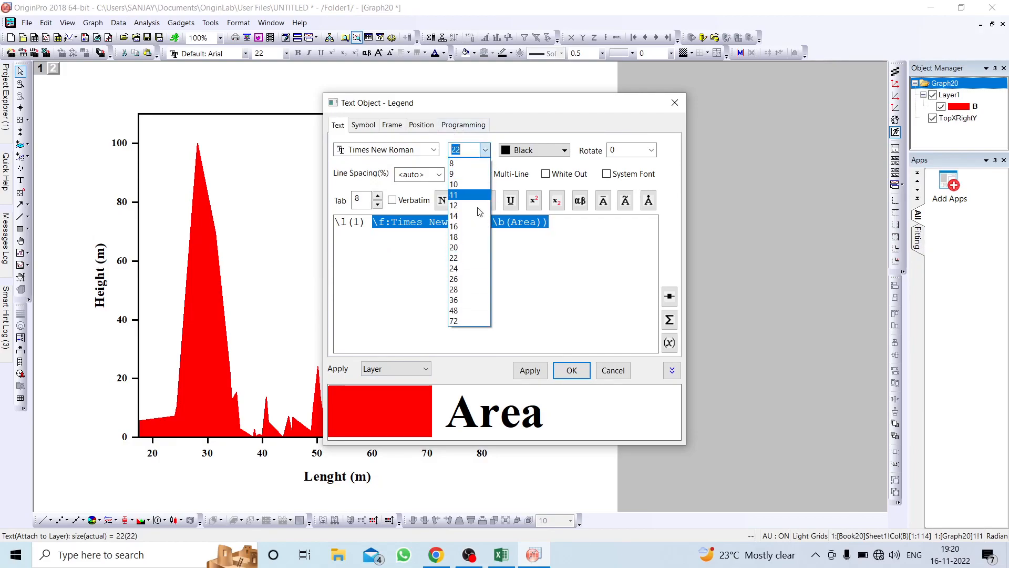
click(466, 248)
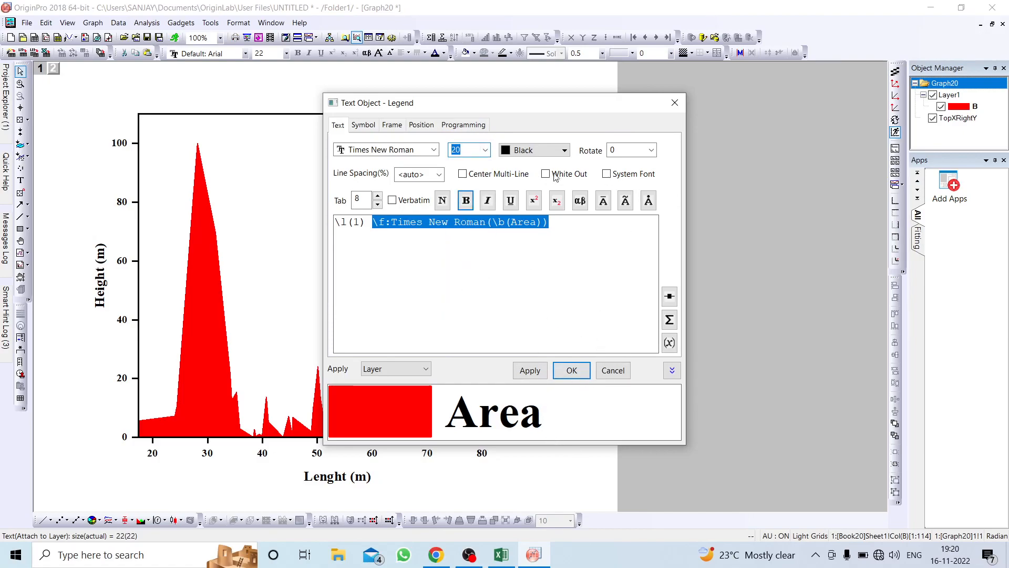
click(564, 150)
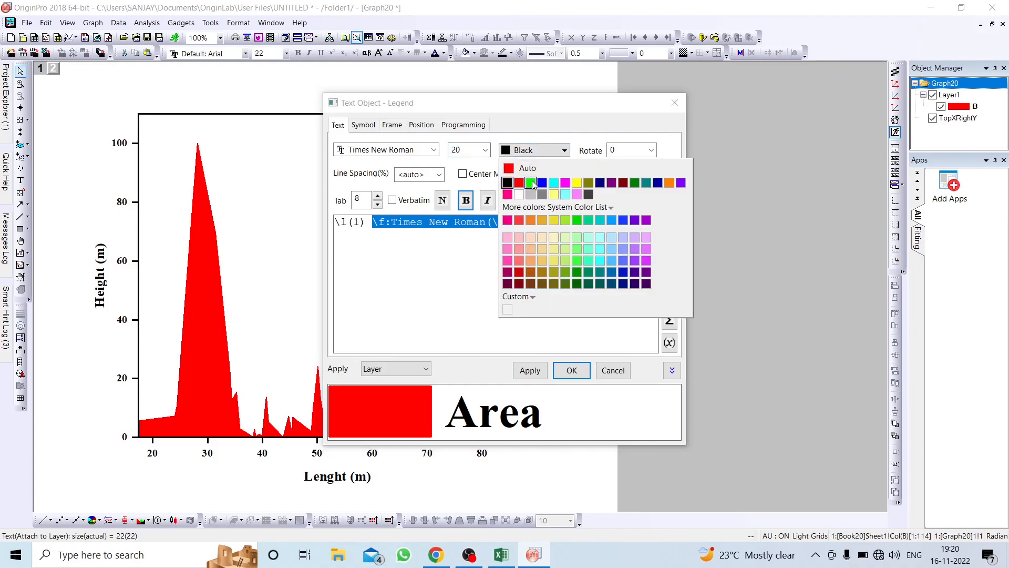
click(465, 327)
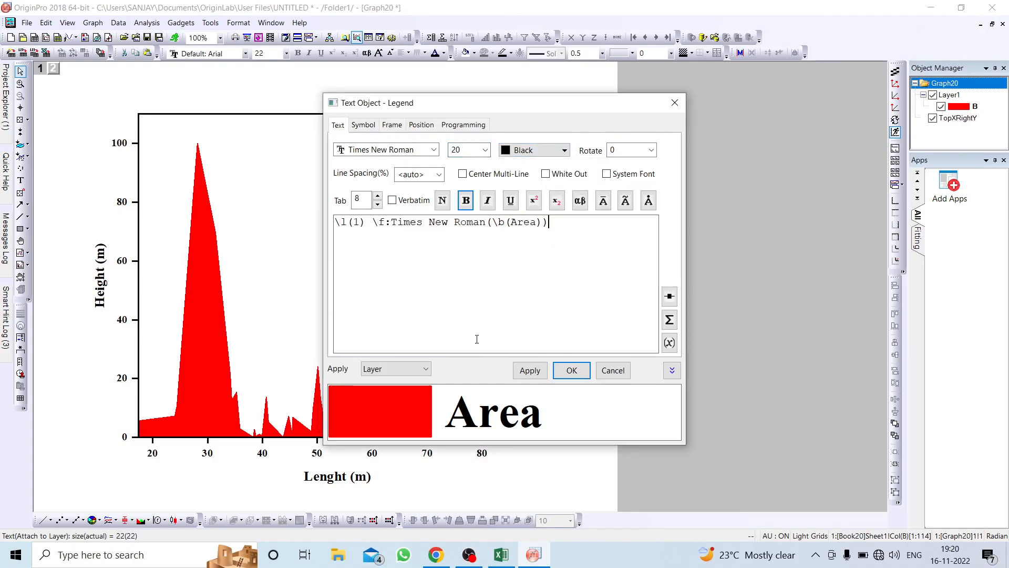
click(529, 370)
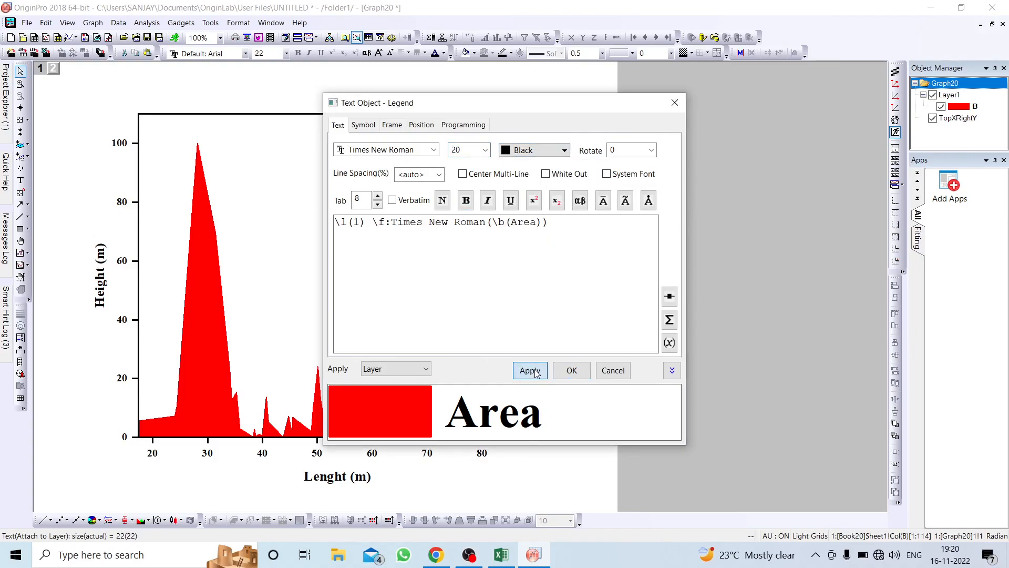
click(572, 371)
click(448, 285)
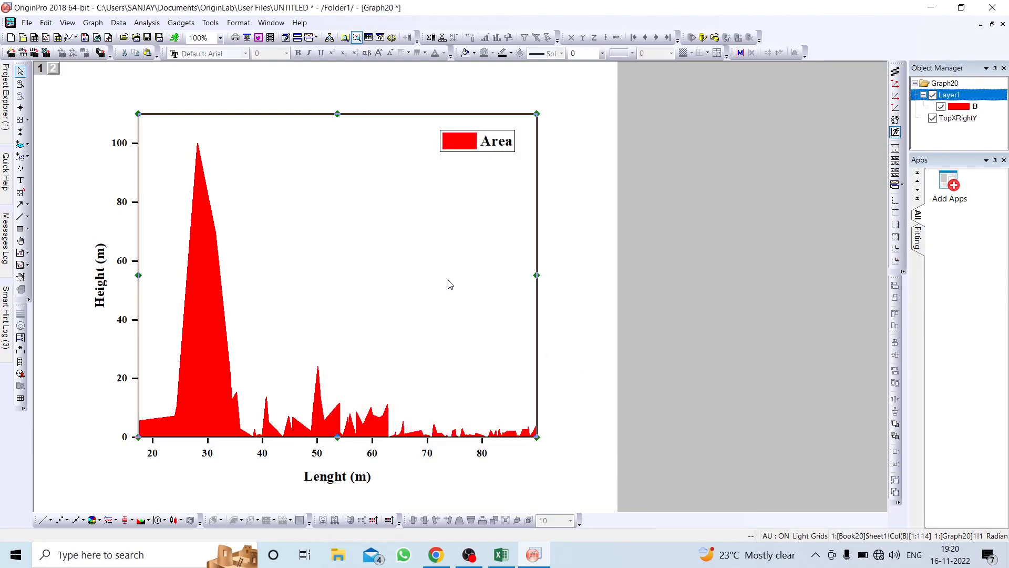
click(576, 276)
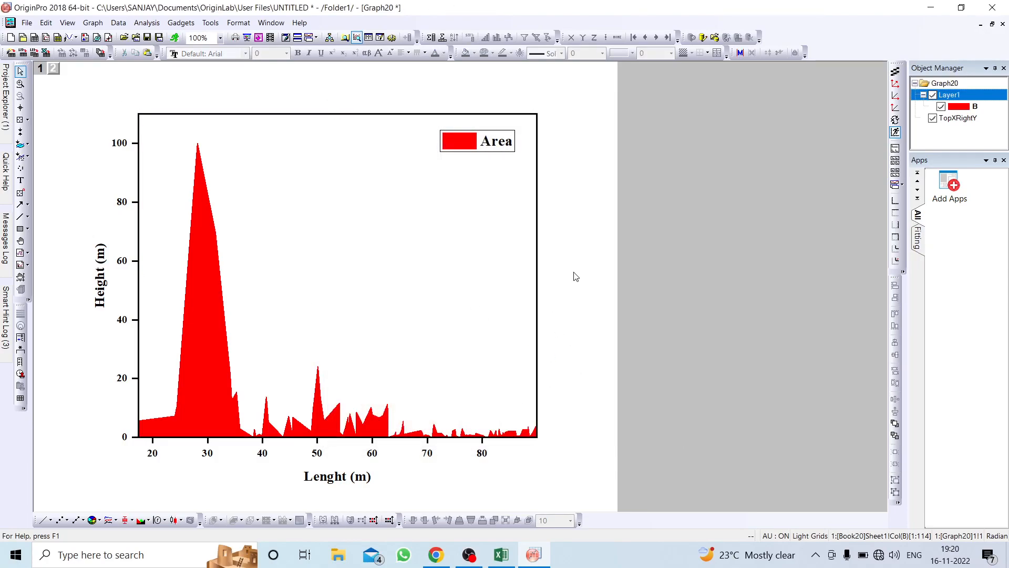
Save the project to the Desktop under the file name "Area" as an opju project.
click(28, 23)
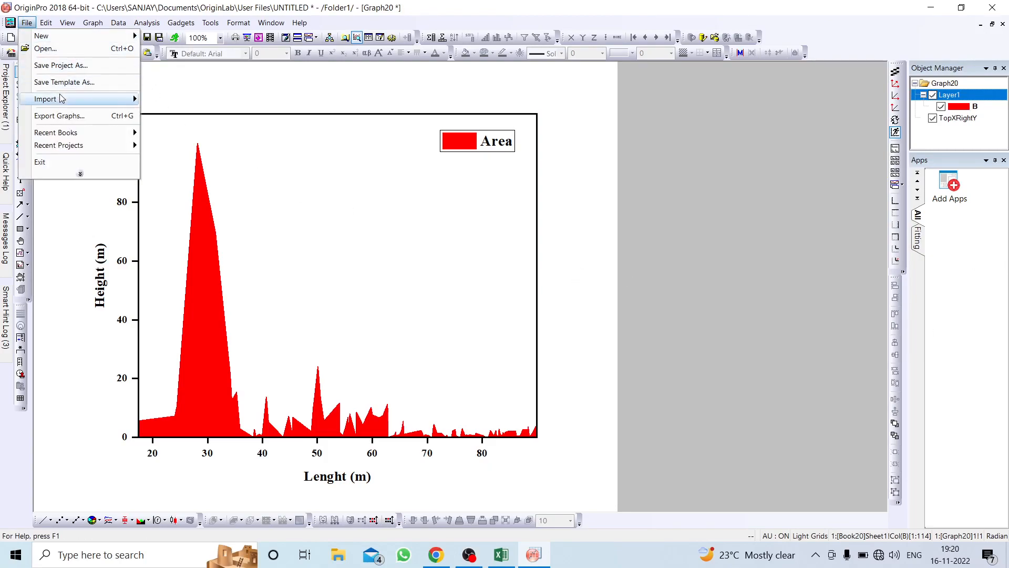
click(94, 68)
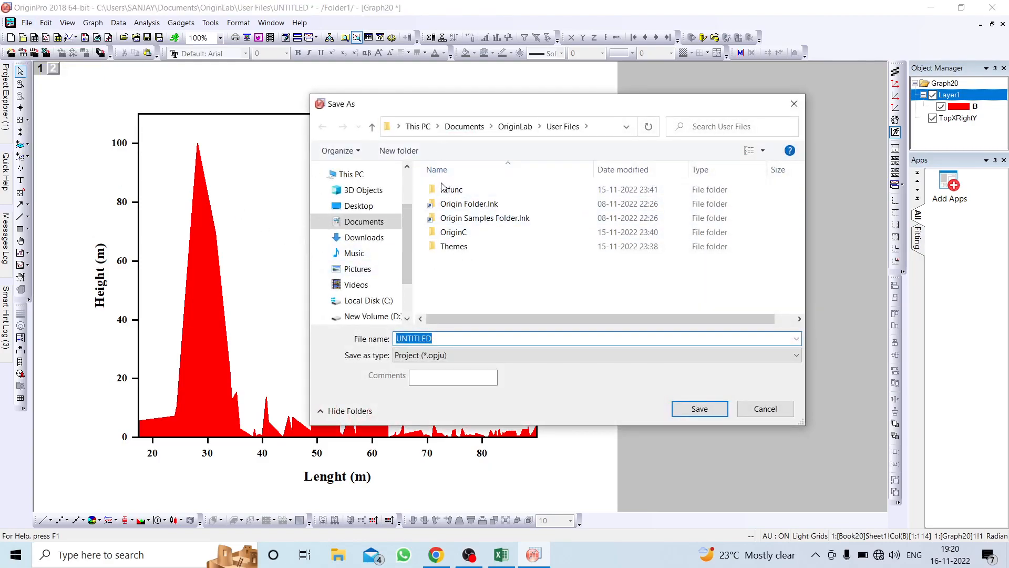
click(368, 205)
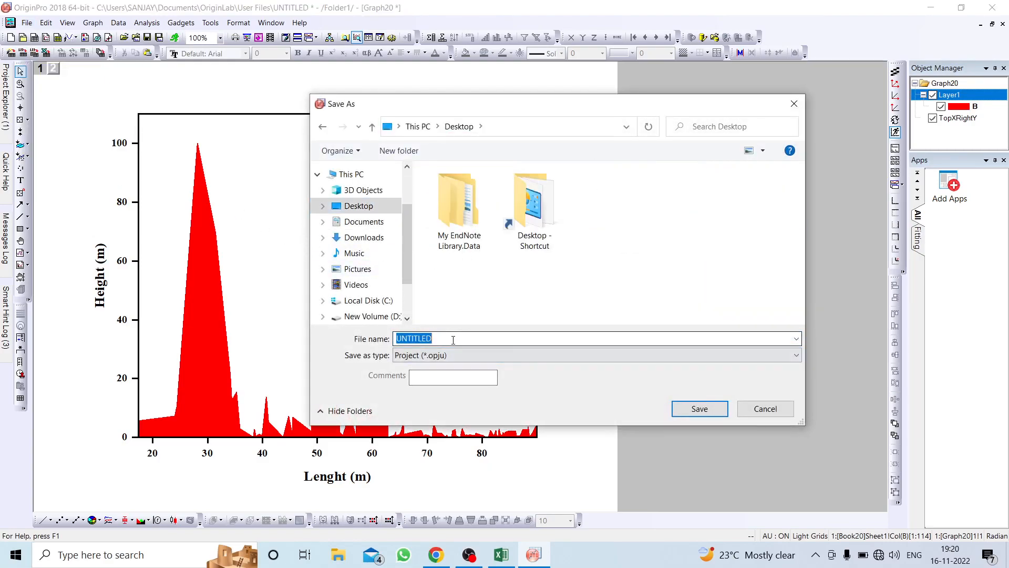
text(Area)
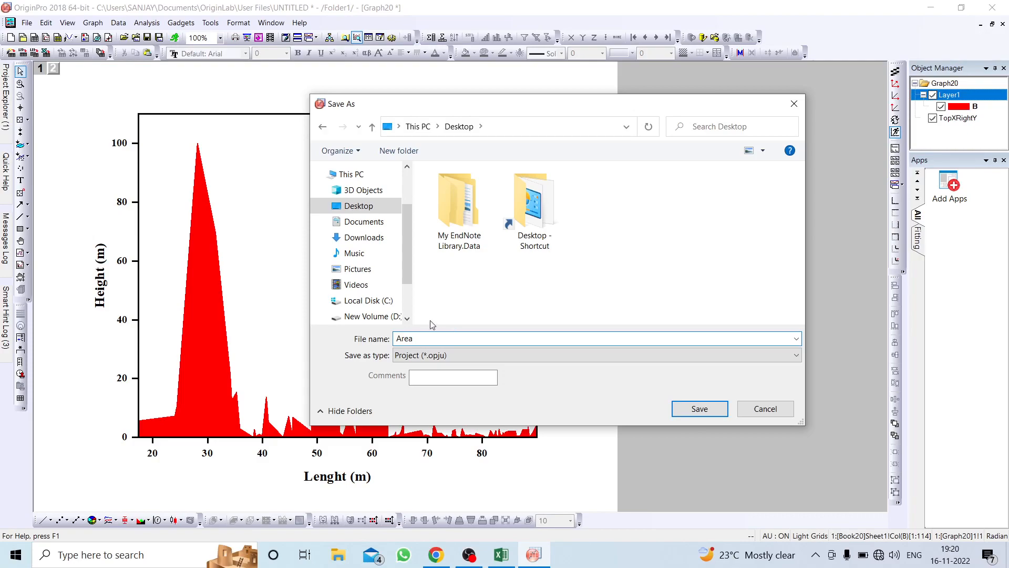
click(700, 409)
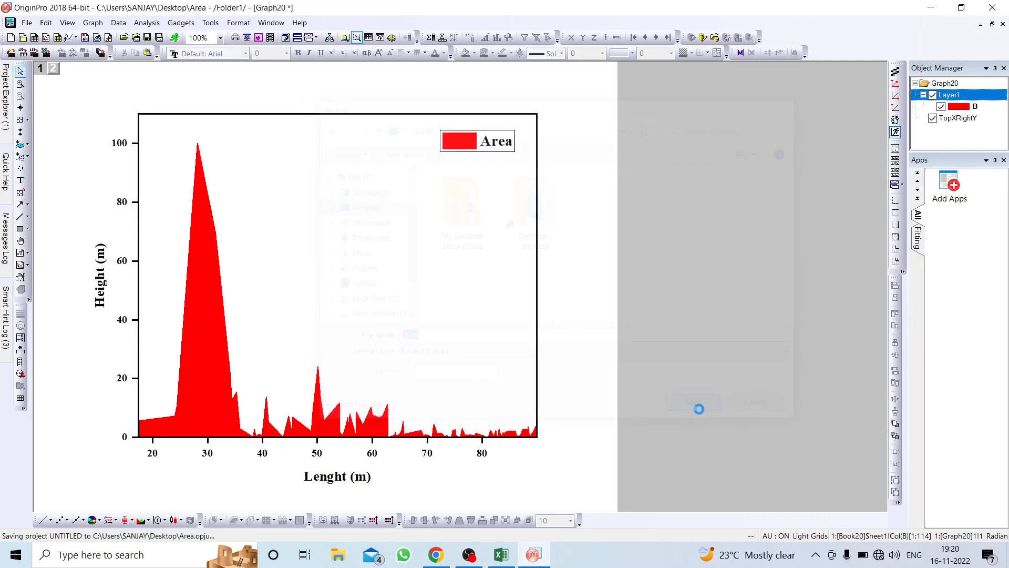
Export the active graph page as a JPEG image to the Desktop folder and close the export dialog.
click(26, 23)
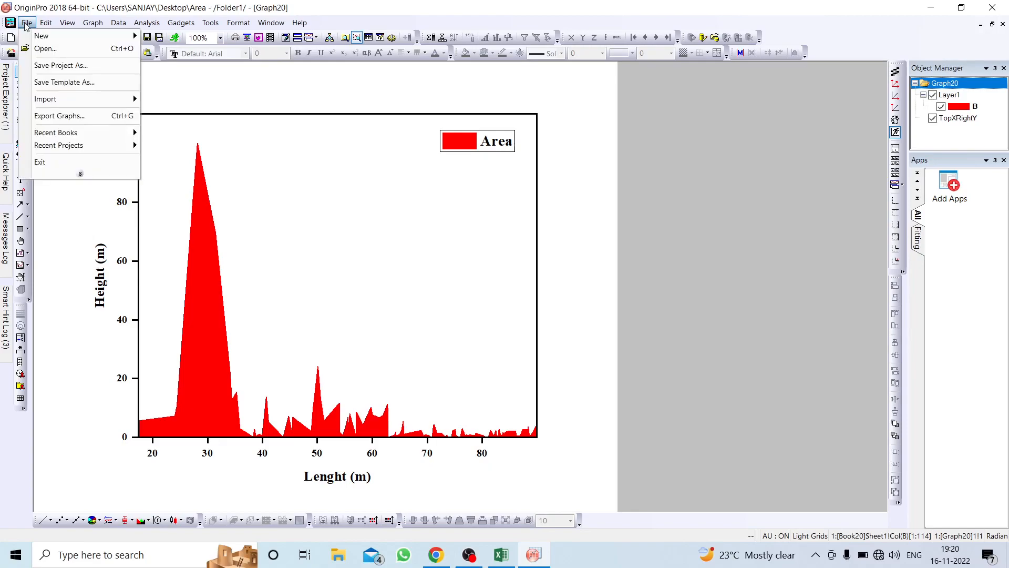
click(79, 116)
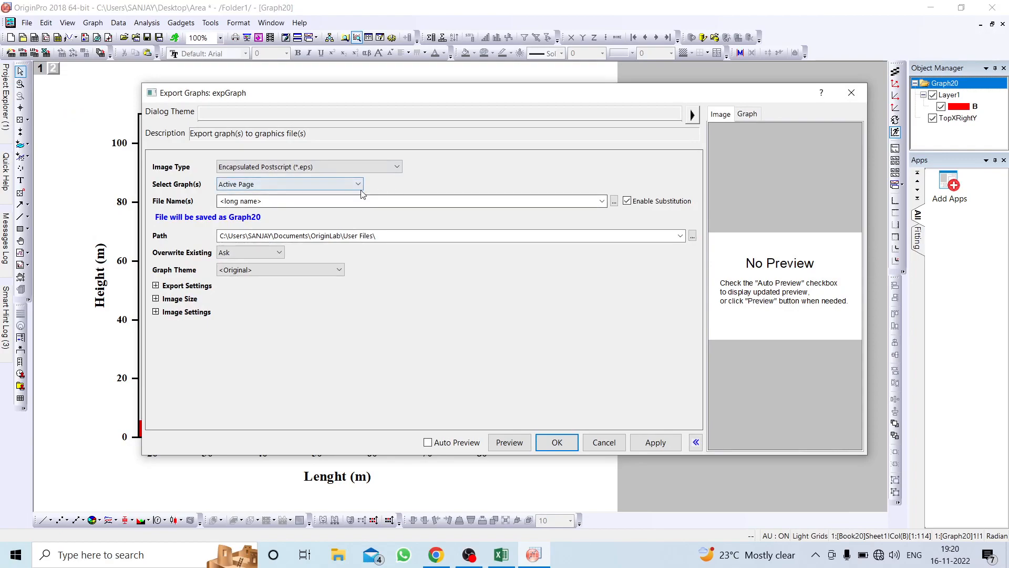
click(397, 167)
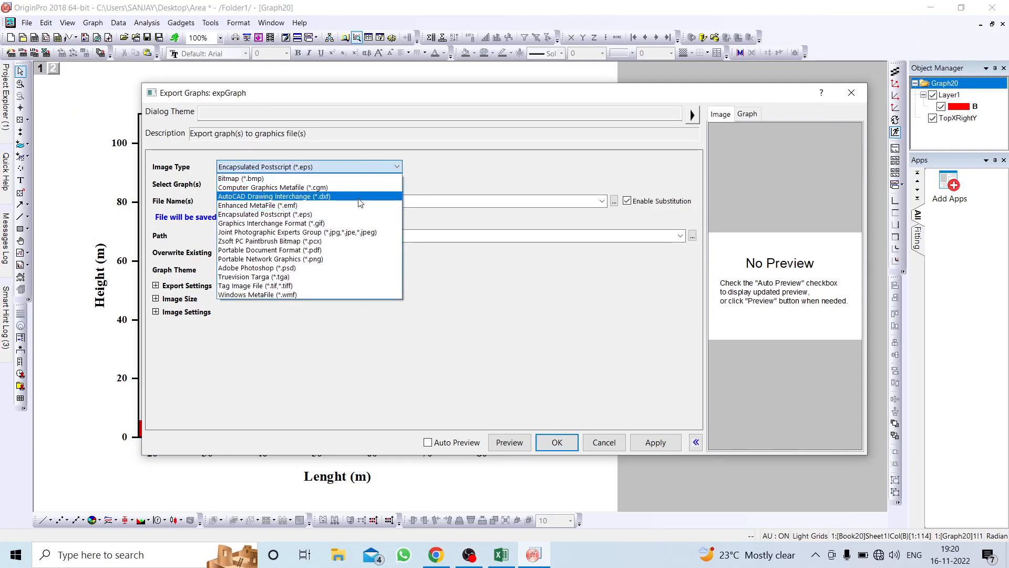
click(265, 231)
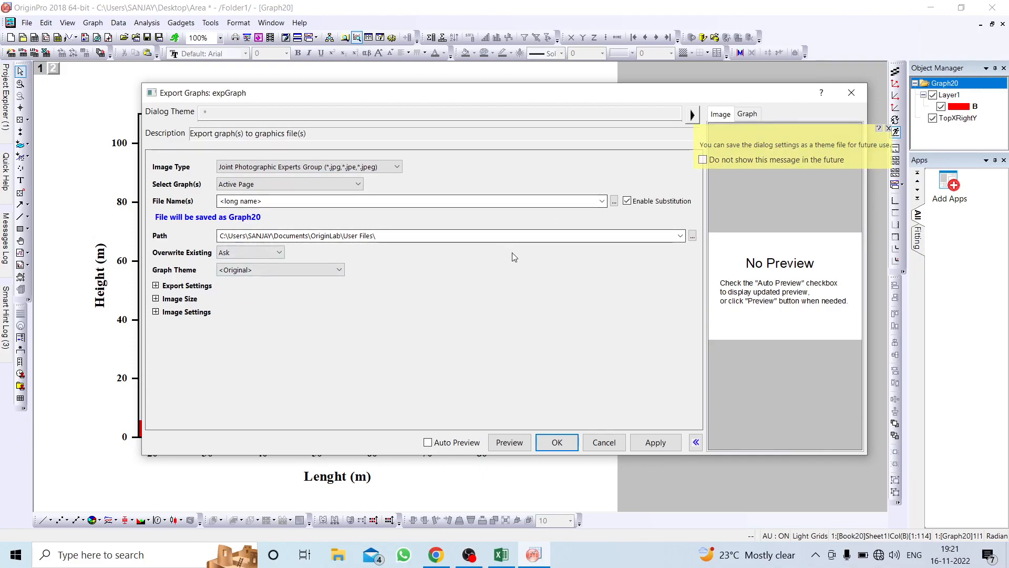
click(692, 236)
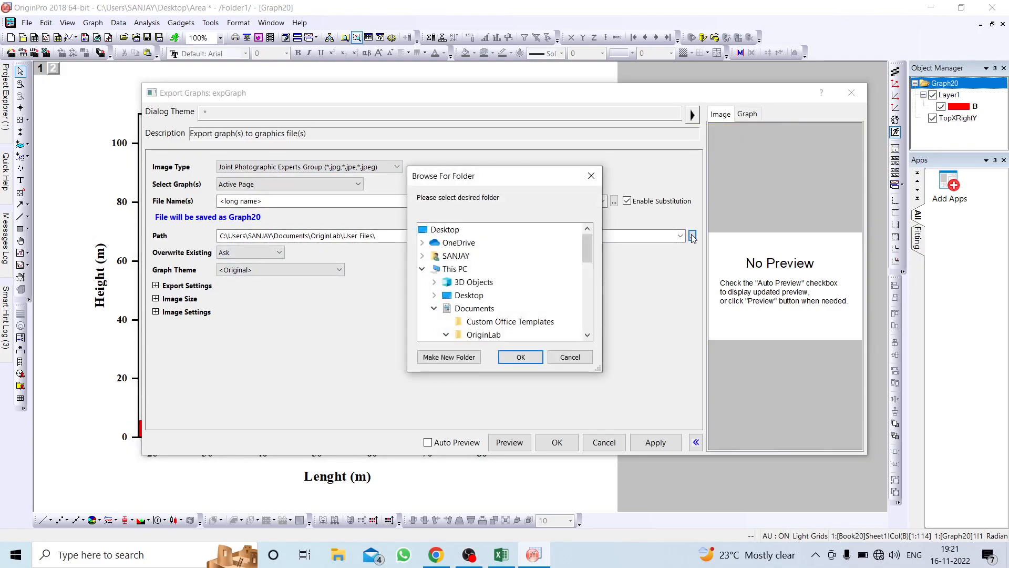
click(469, 295)
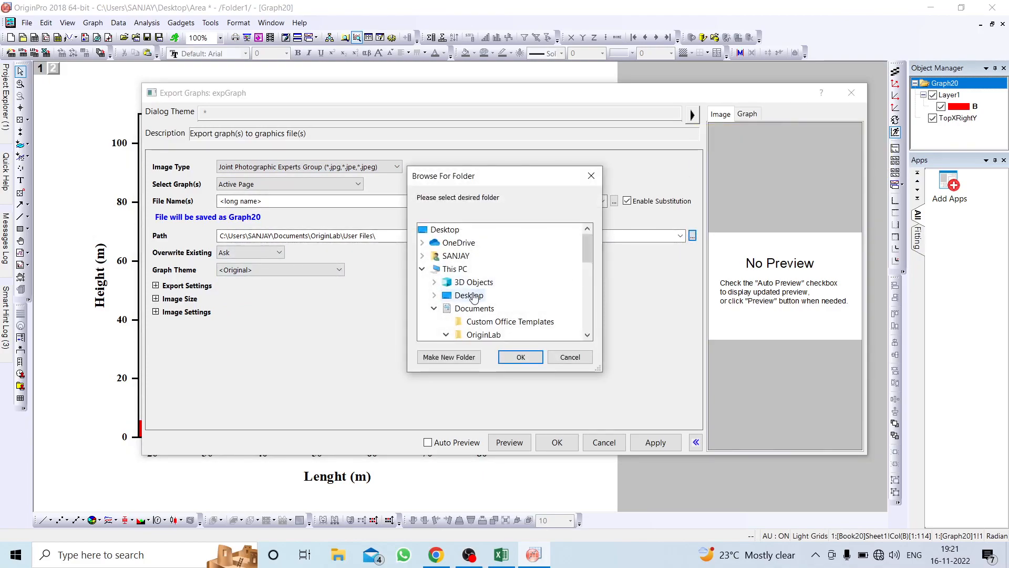
click(520, 356)
click(657, 444)
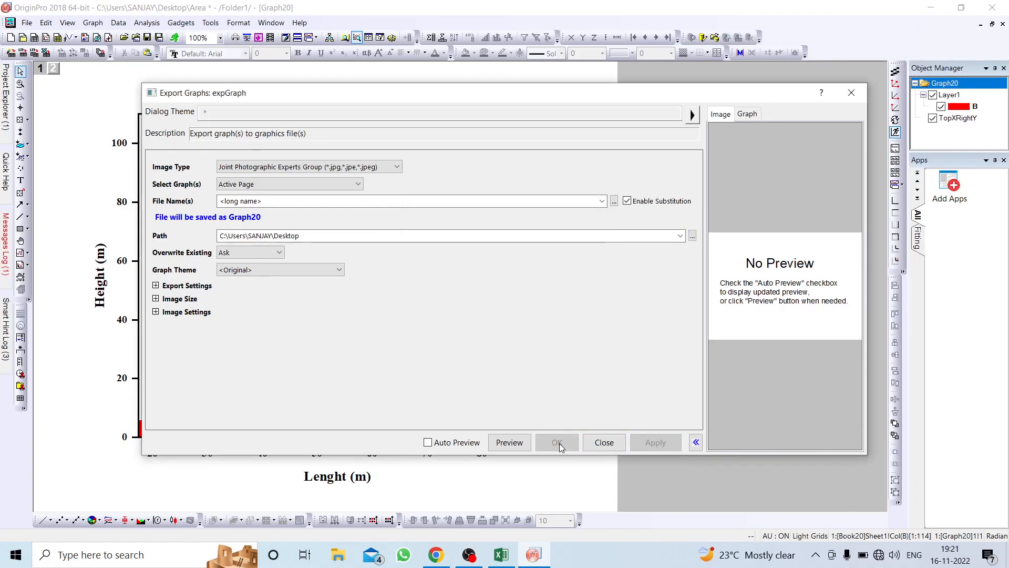
click(605, 443)
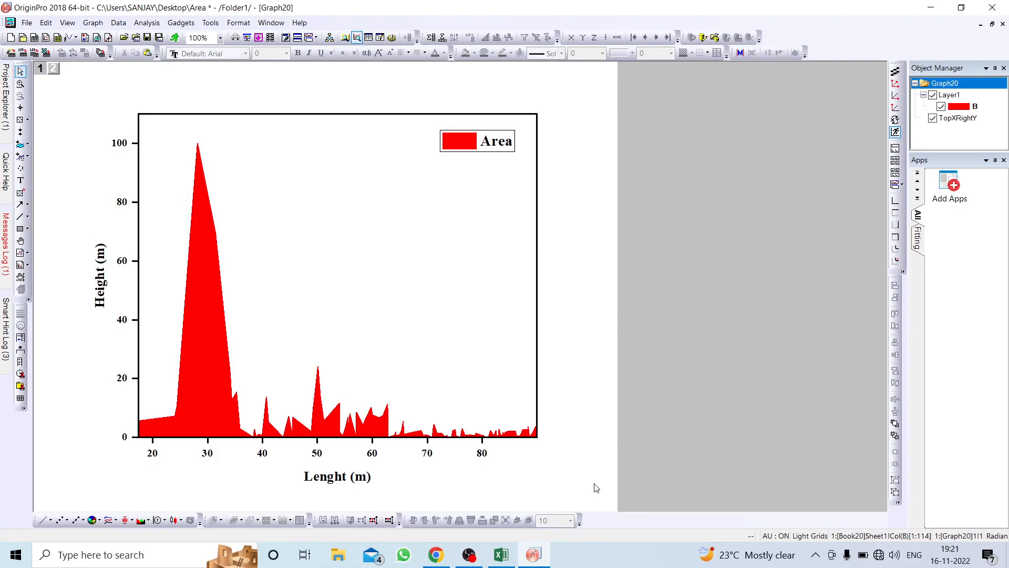
Go to the desktop, refresh it, and open the saved Area project file to check it, accepting the read-only reminder.
click(534, 556)
right_click(405, 275)
click(62, 452)
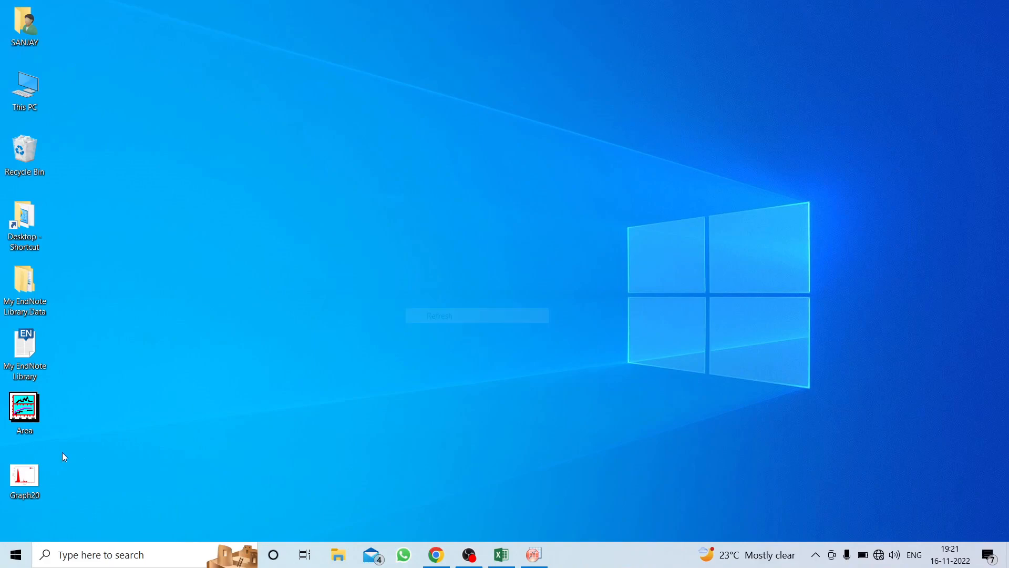
double_click(24, 407)
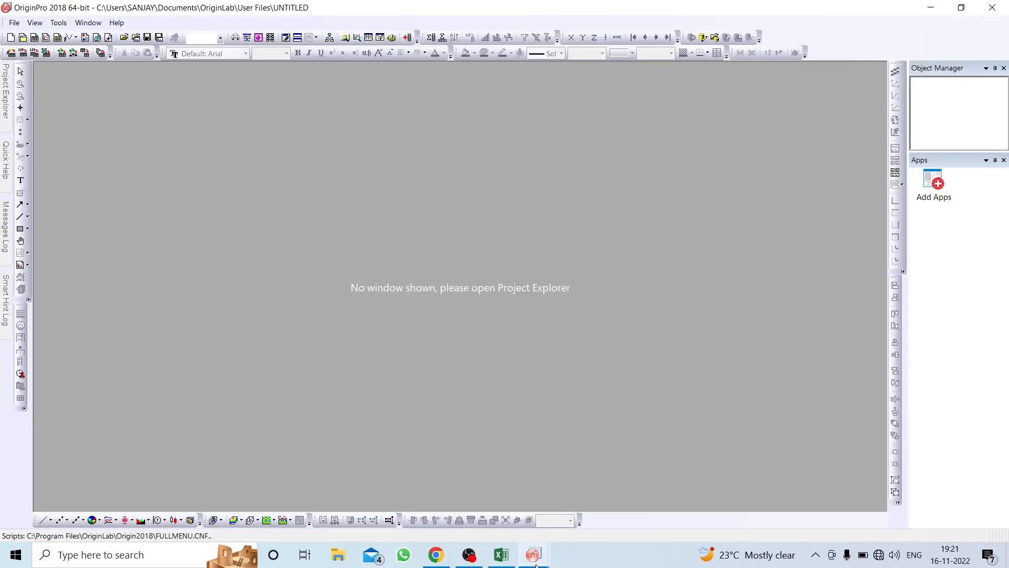
mouse_move(533, 555)
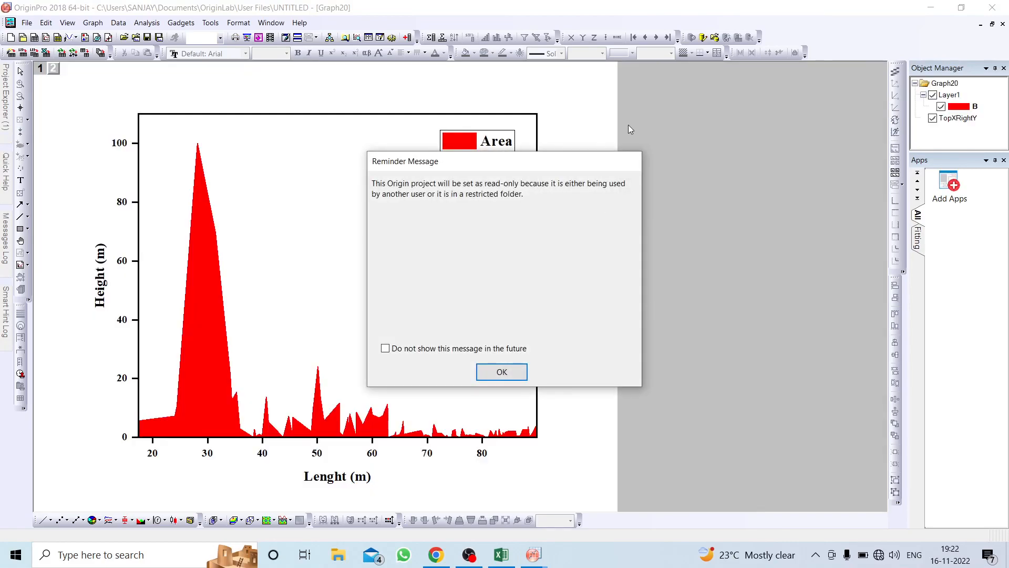
click(506, 372)
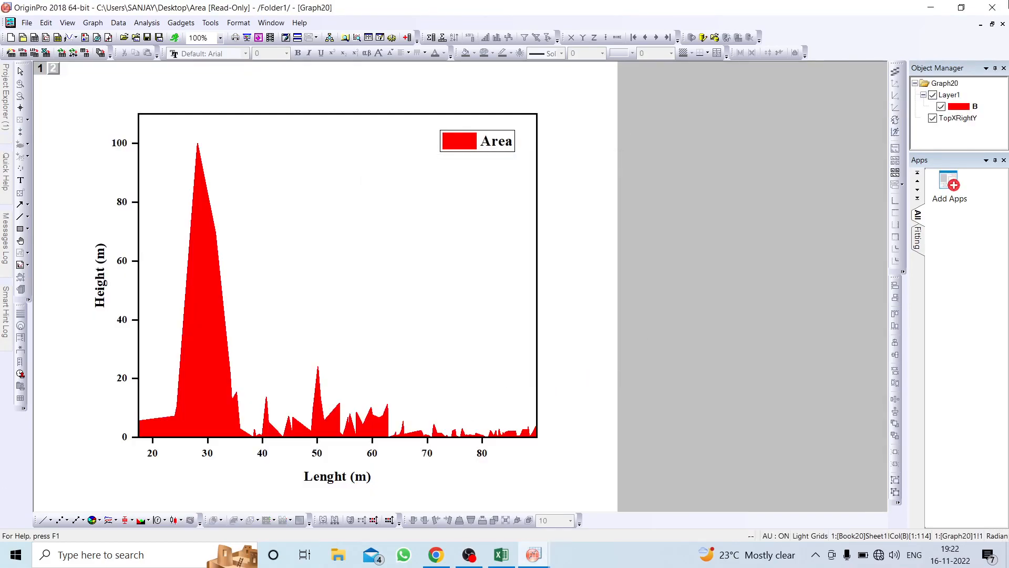
View the exported Graph20.jpg image and return to the original, editable Area project window in OriginPro.
click(931, 9)
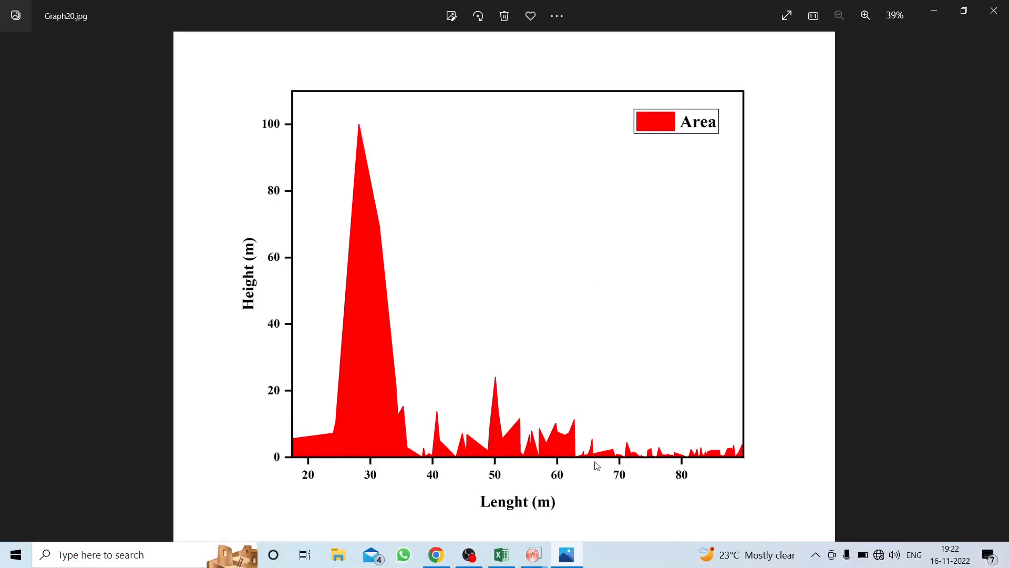
click(533, 554)
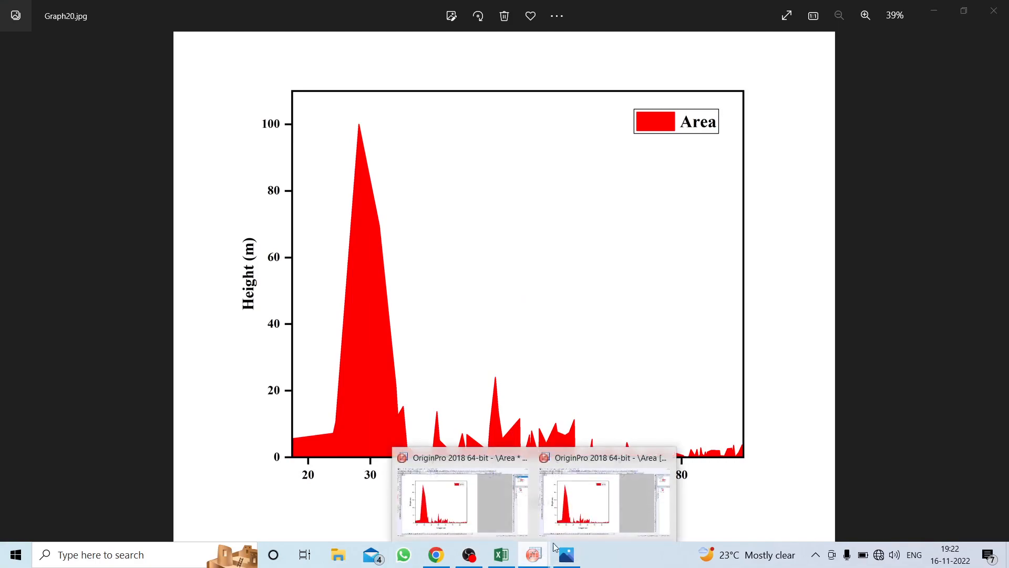
click(478, 503)
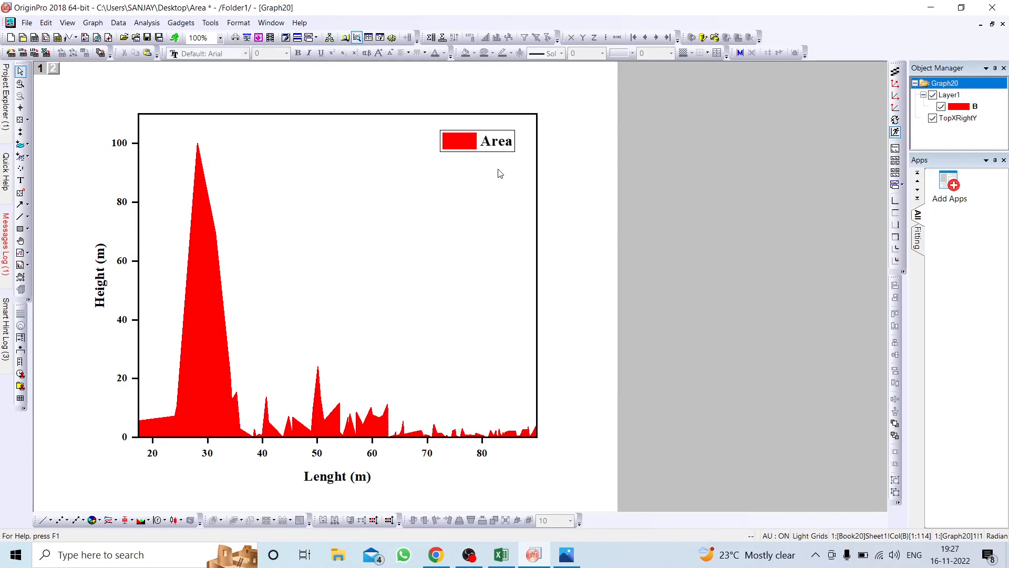
Change the legend's entry text to "Stacked Area" and apply the change.
click(496, 150)
double_click(489, 147)
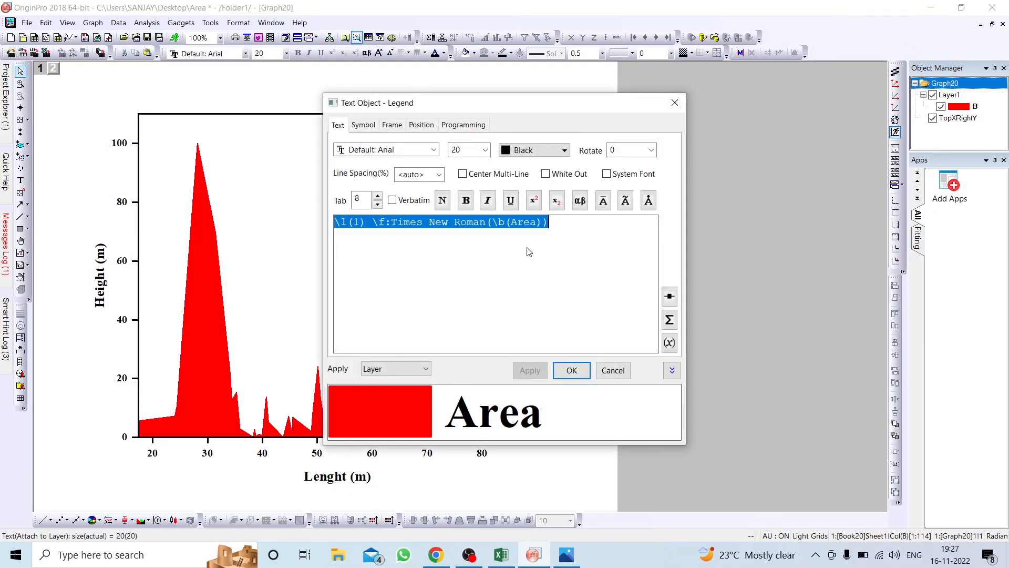
click(520, 235)
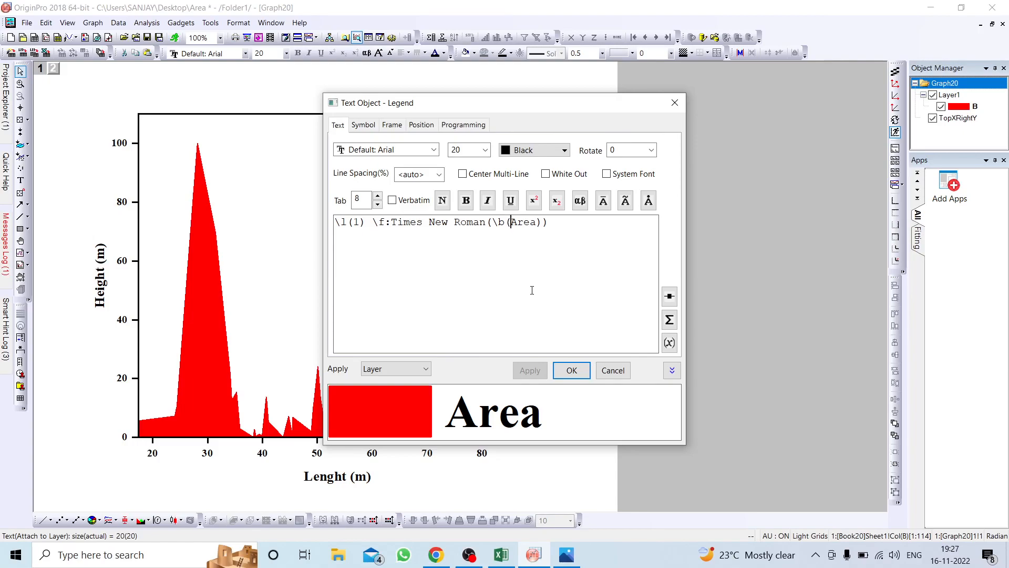
text(Stac)
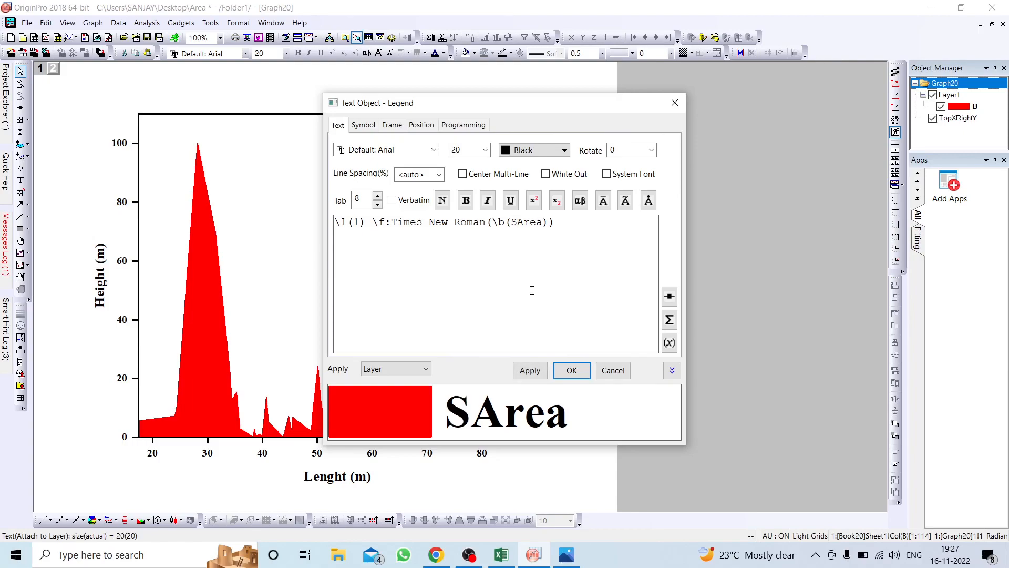
text(ked)
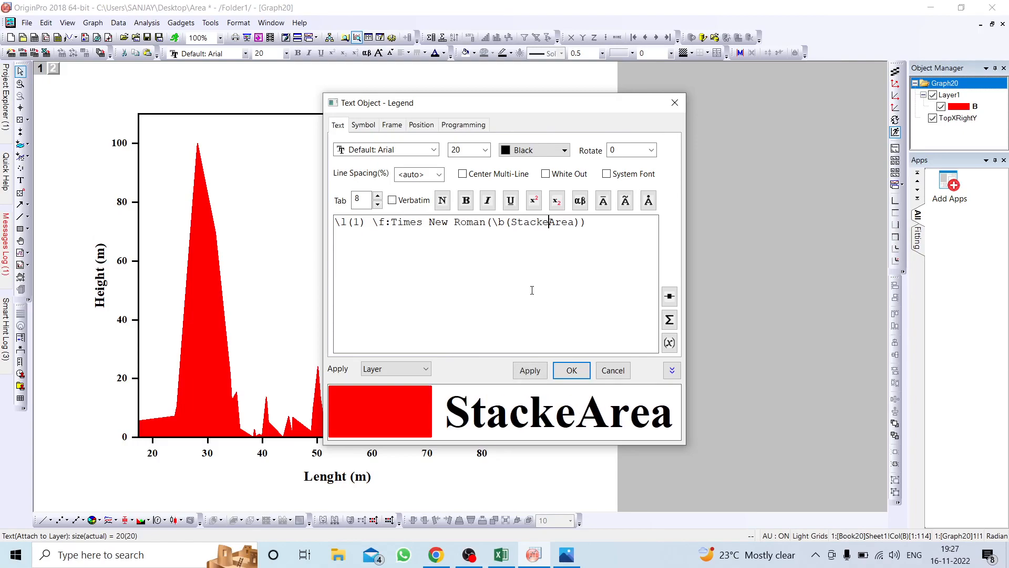
click(536, 375)
click(571, 369)
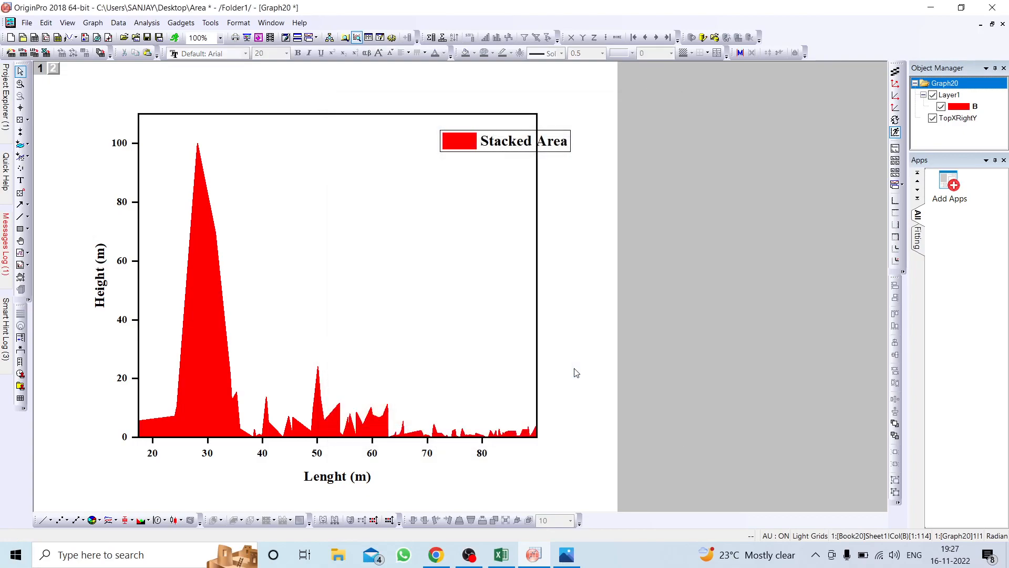
Move the "Stacked Area" legend fully inside the upper-right part of the plot frame.
click(509, 157)
click(514, 139)
drag(514, 139, 464, 136)
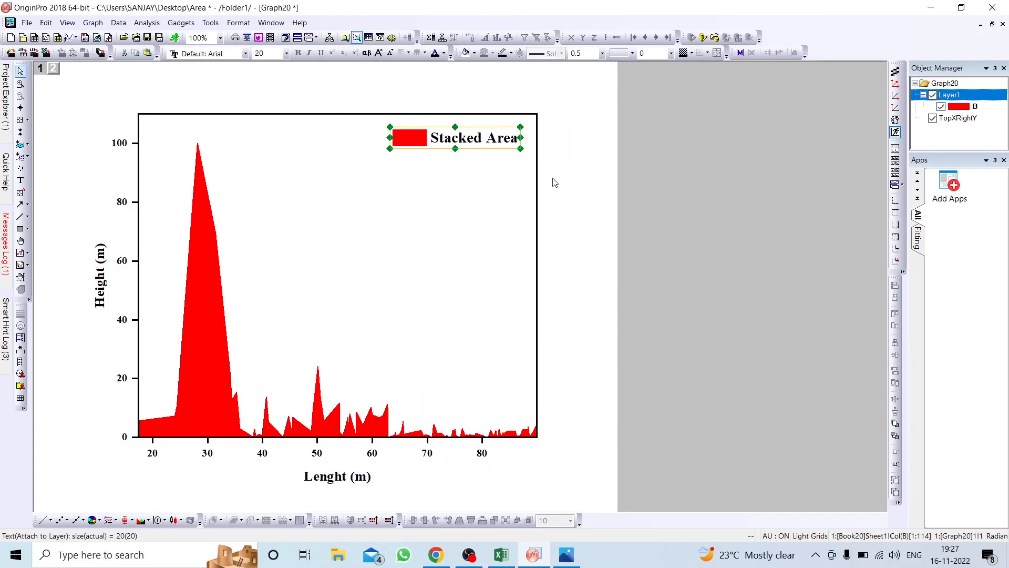